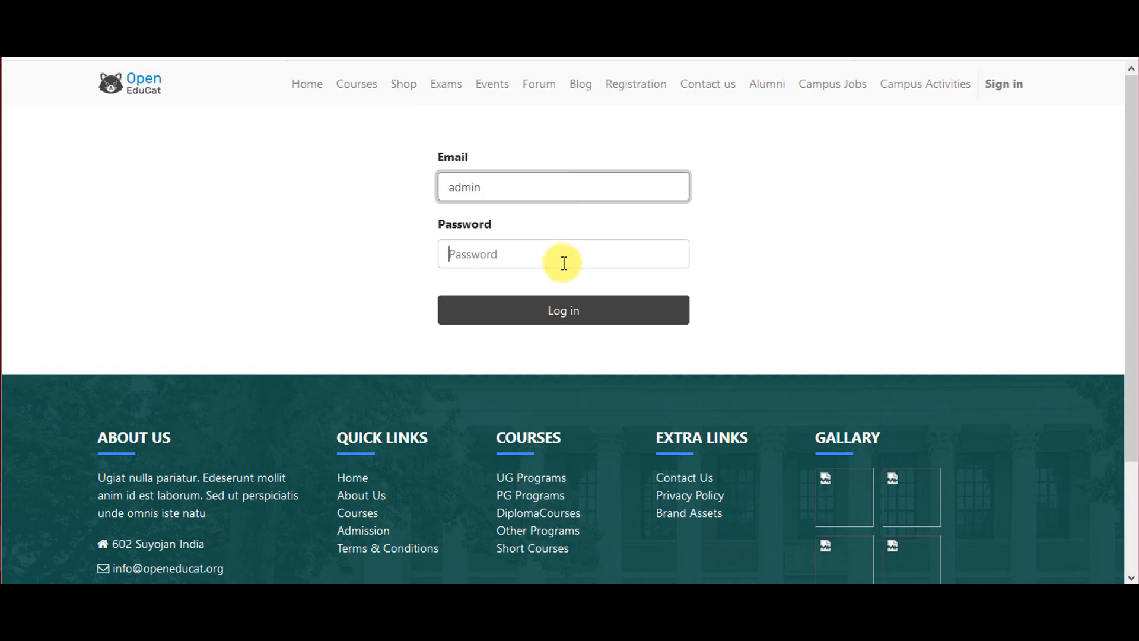
Sign in to the backend with the admin login and its password
click(563, 263)
text(admin)
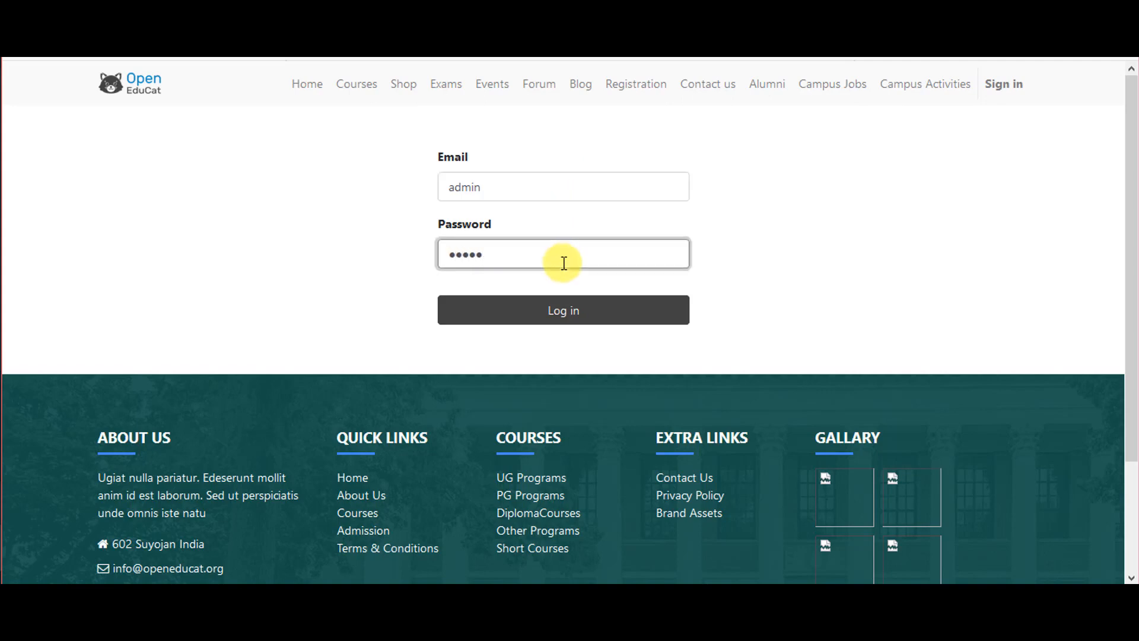
key(BackSpace)
key(BackSpace)
key(BackSpace)
key(BackSpace)
key(BackSpace)
text(admin)
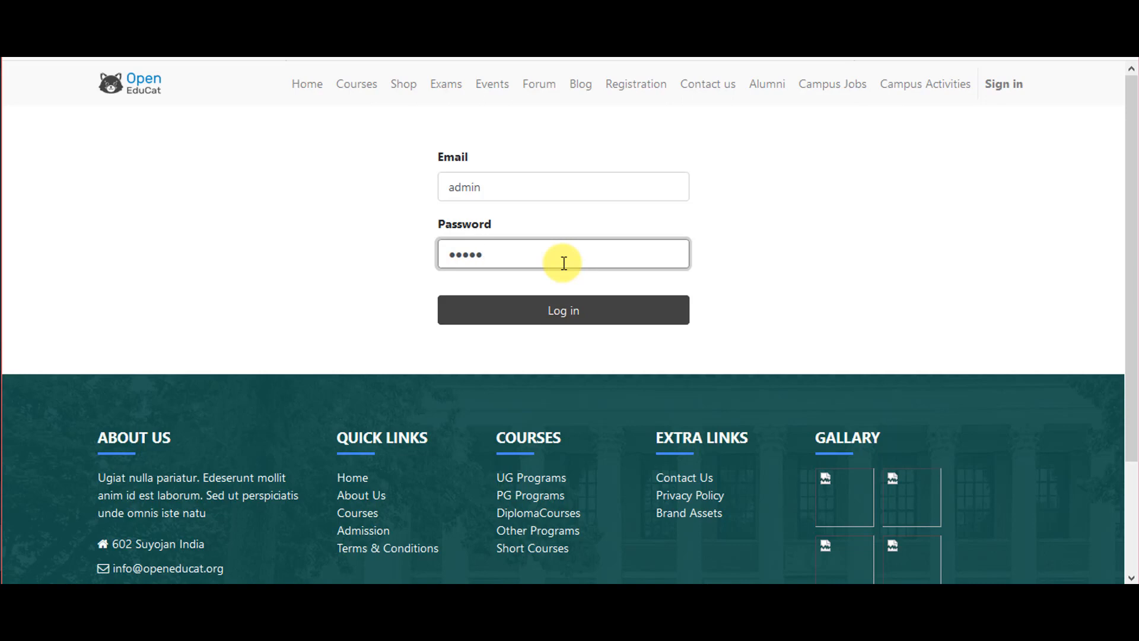
click(562, 313)
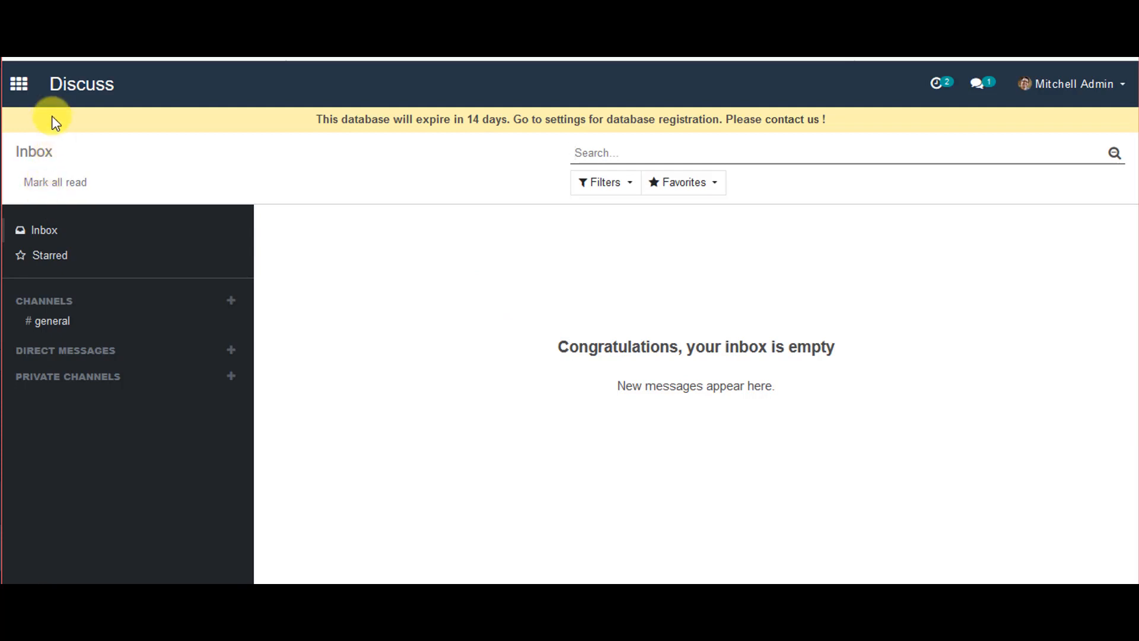
Go to the Admissions app and create a new admission register
click(16, 86)
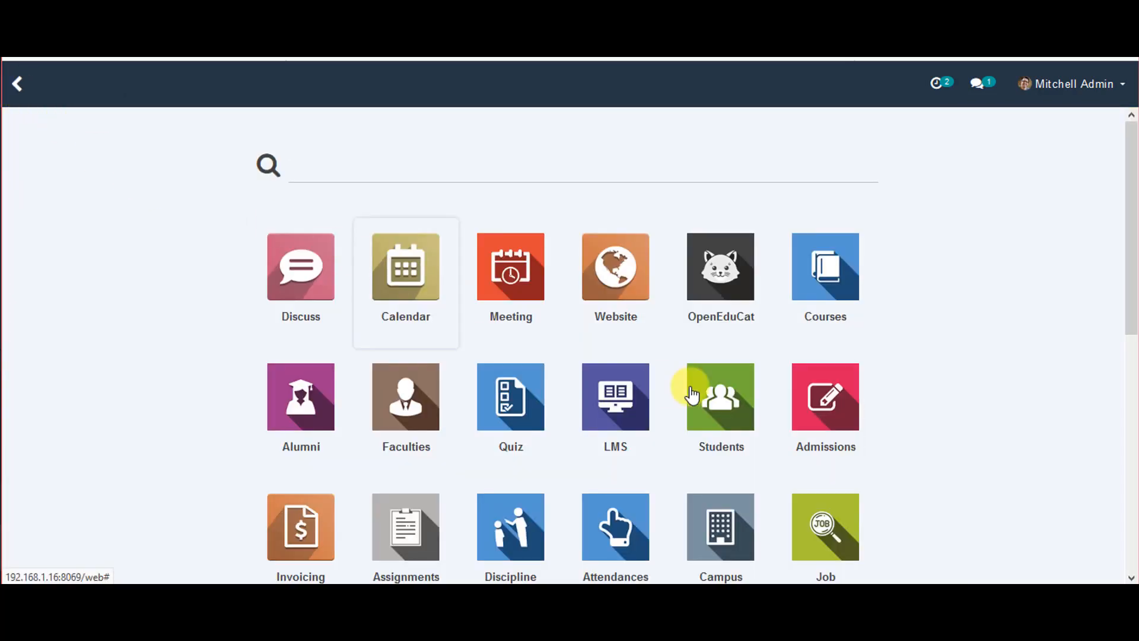
click(858, 427)
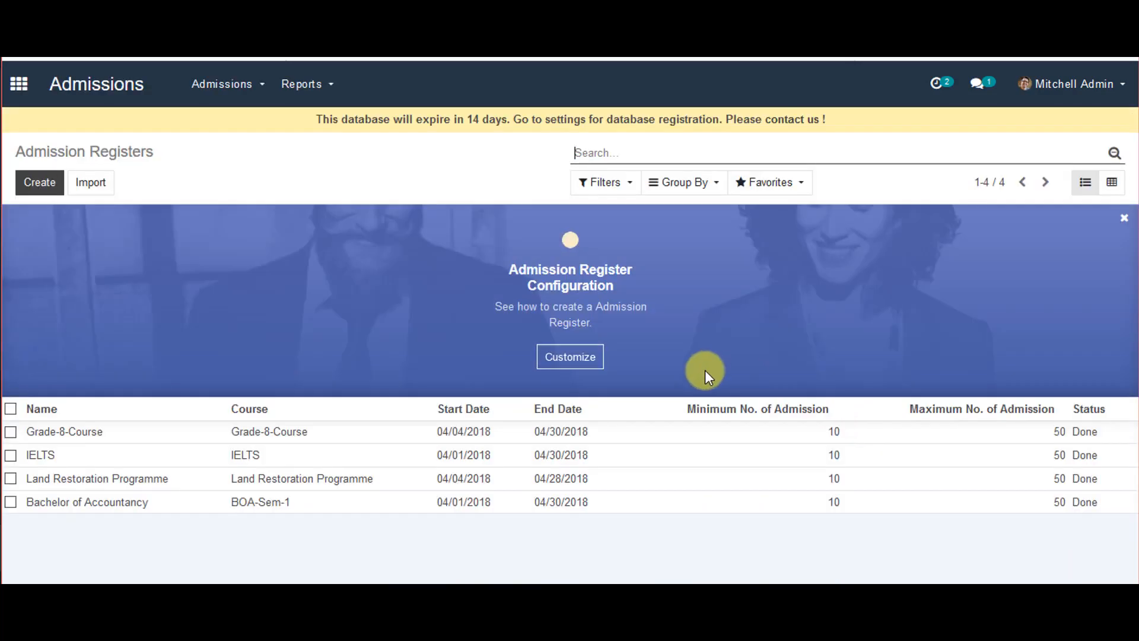
click(37, 186)
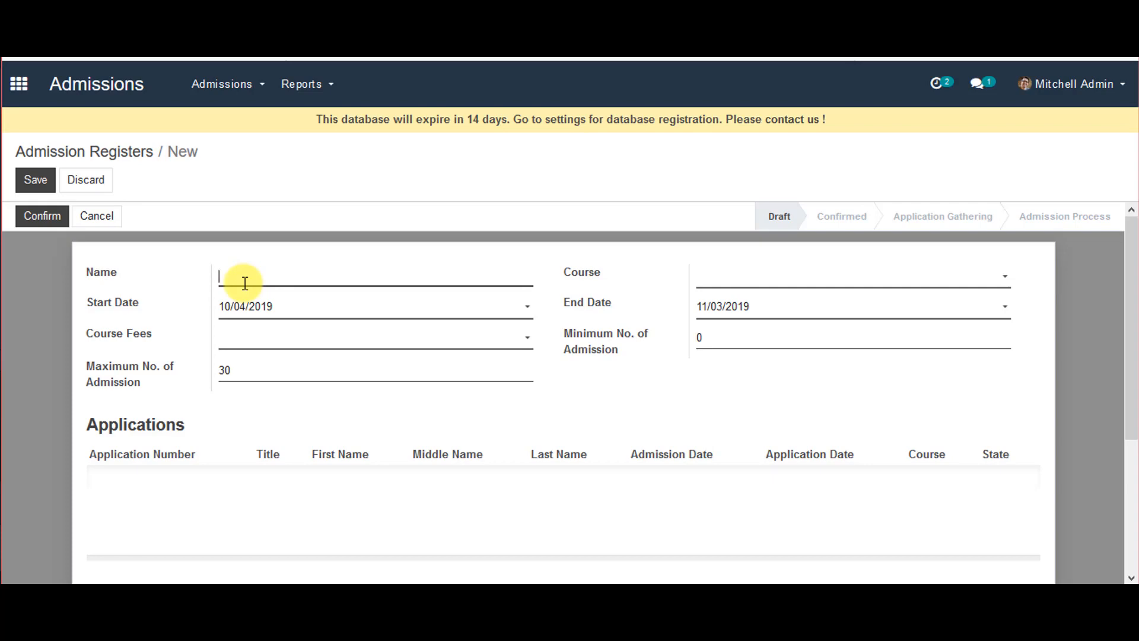
Name the register 'Bachelors of Engineering' and set its course to Information Technology
text(Bachelors of Engineering)
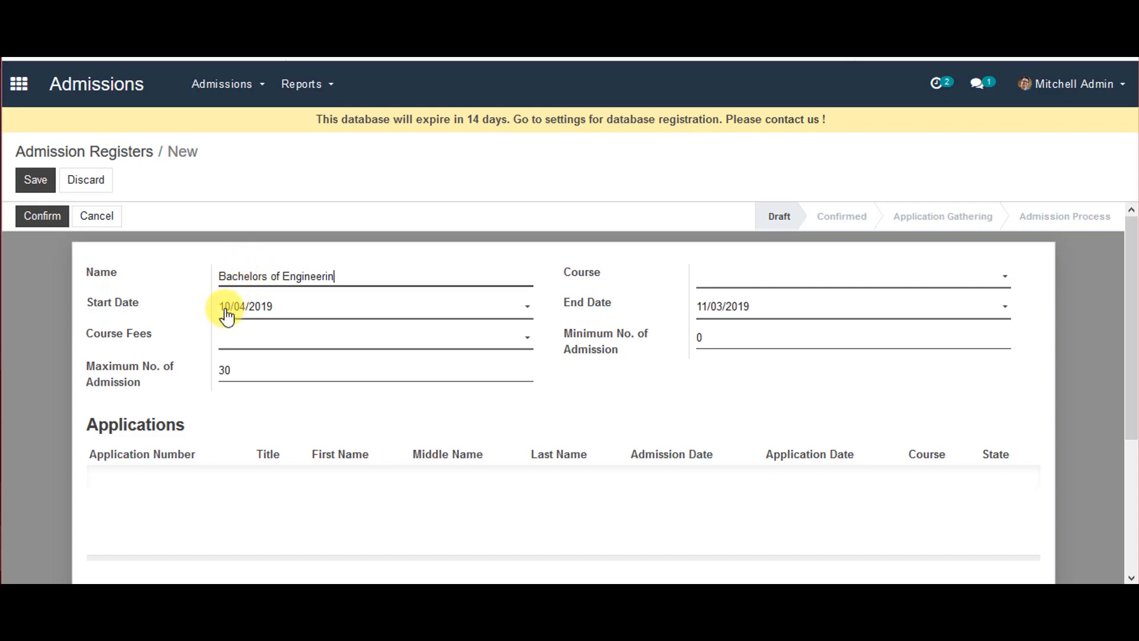
click(834, 289)
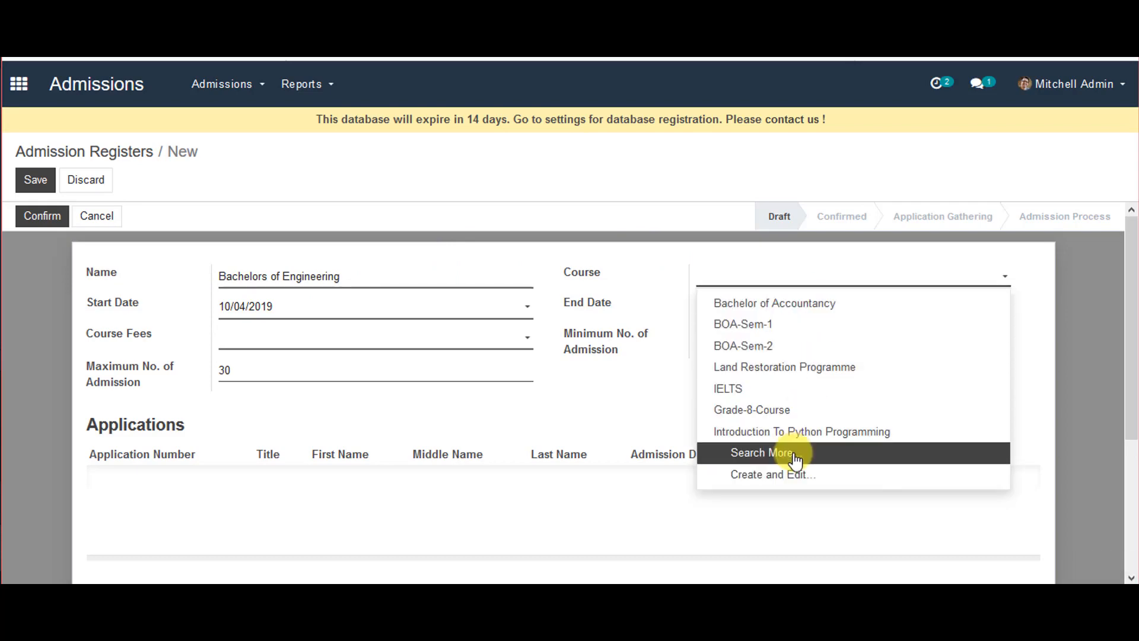
click(794, 453)
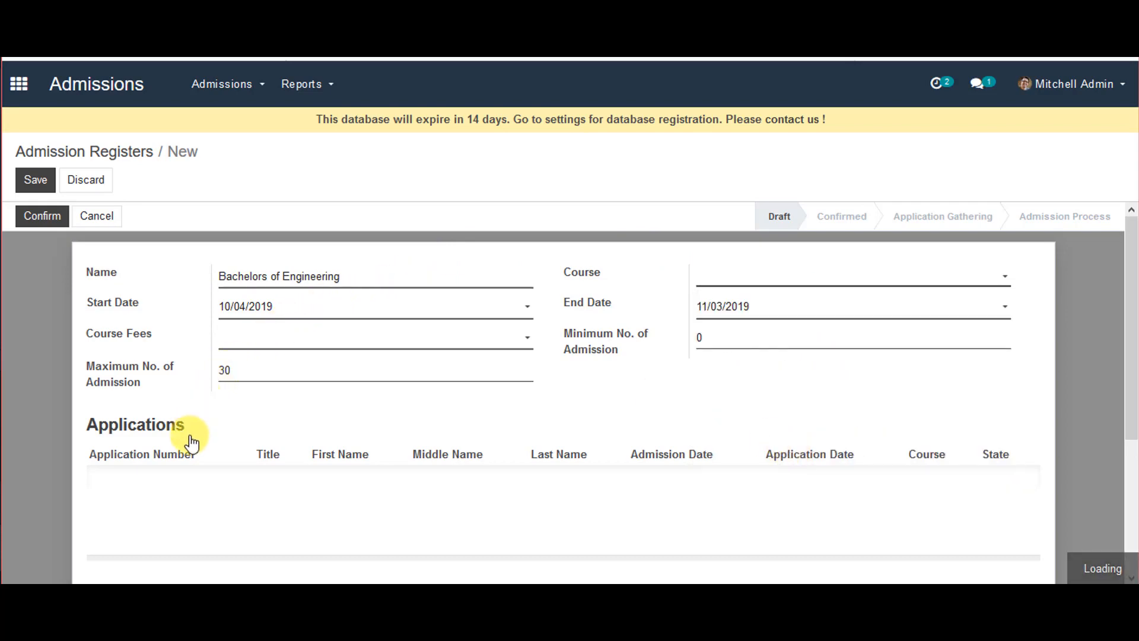
scroll(279, 445, down, 3)
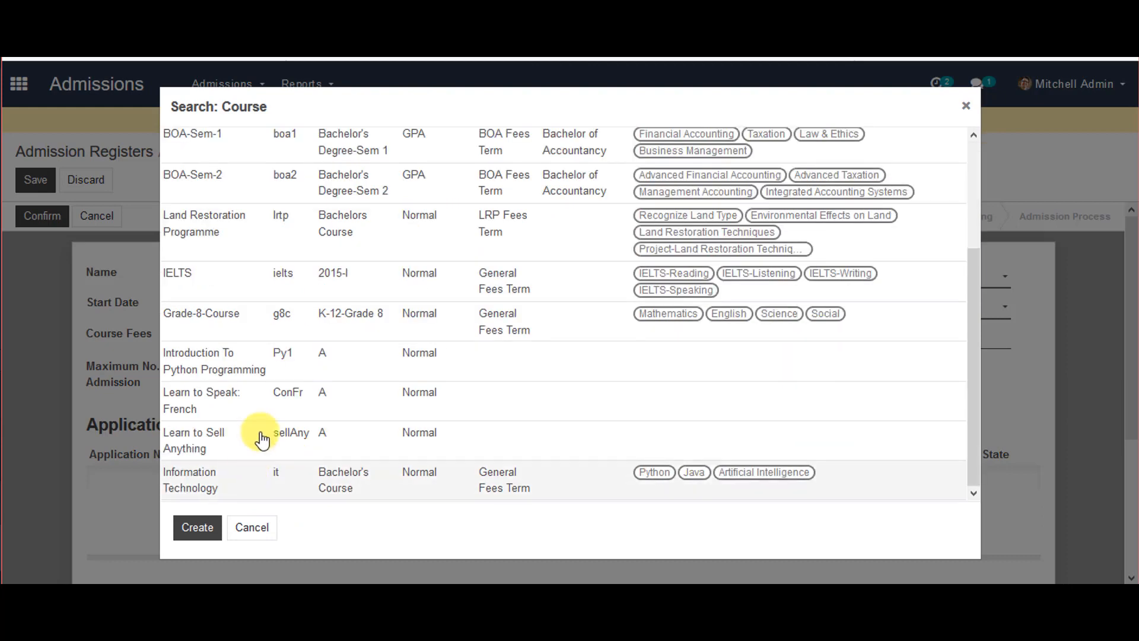
click(270, 474)
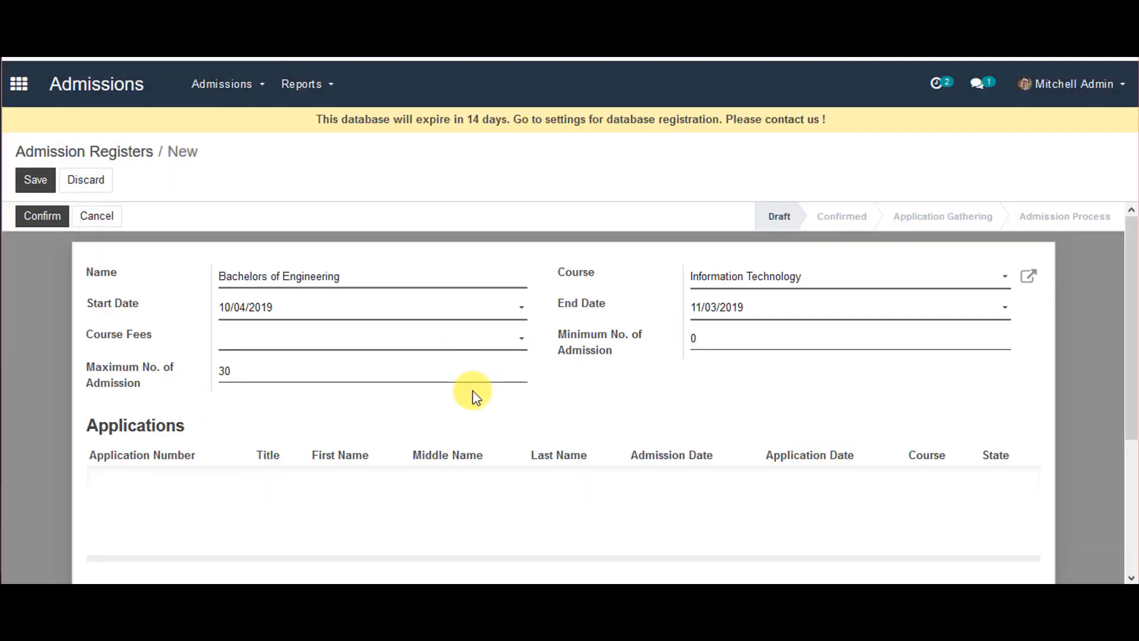
Choose the Information Technology admission fees and set minimum admissions to 15
click(445, 336)
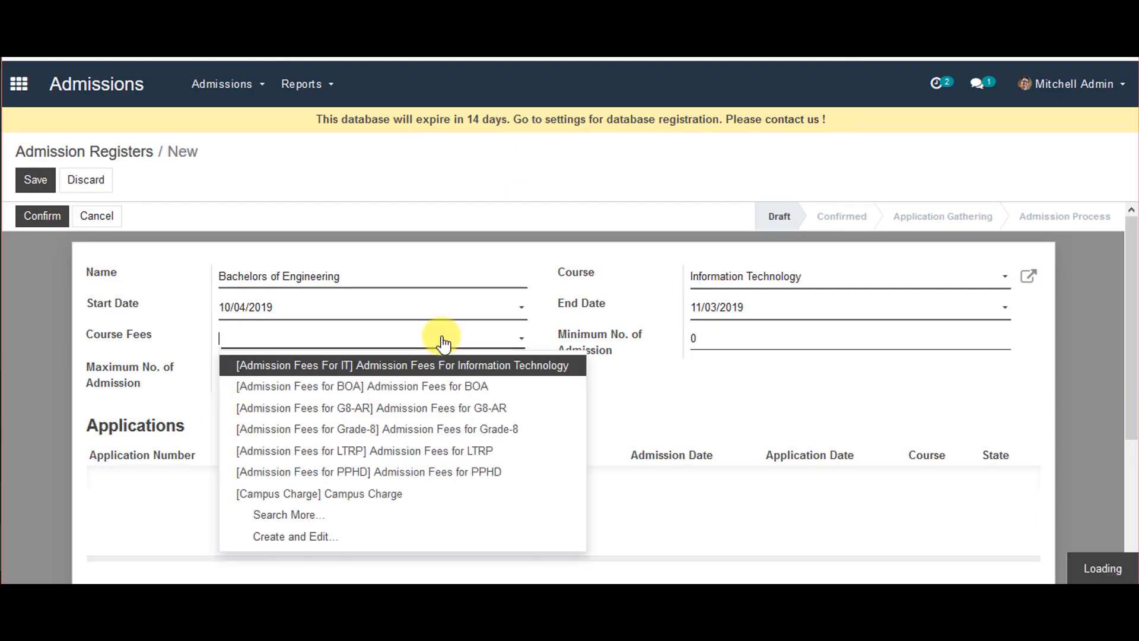
click(450, 375)
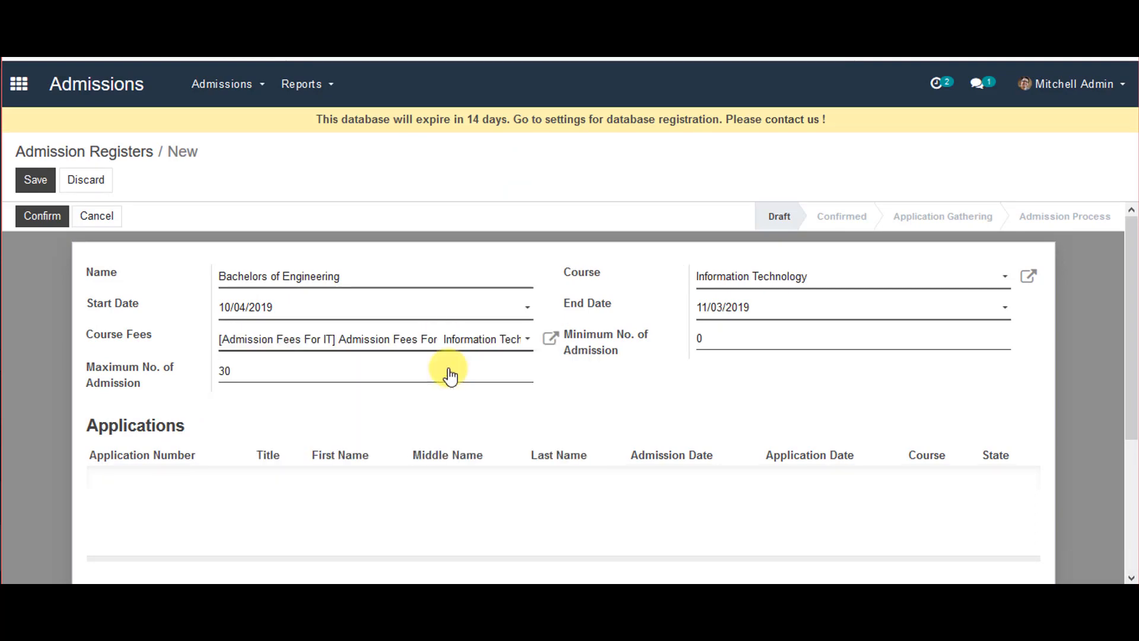
click(700, 336)
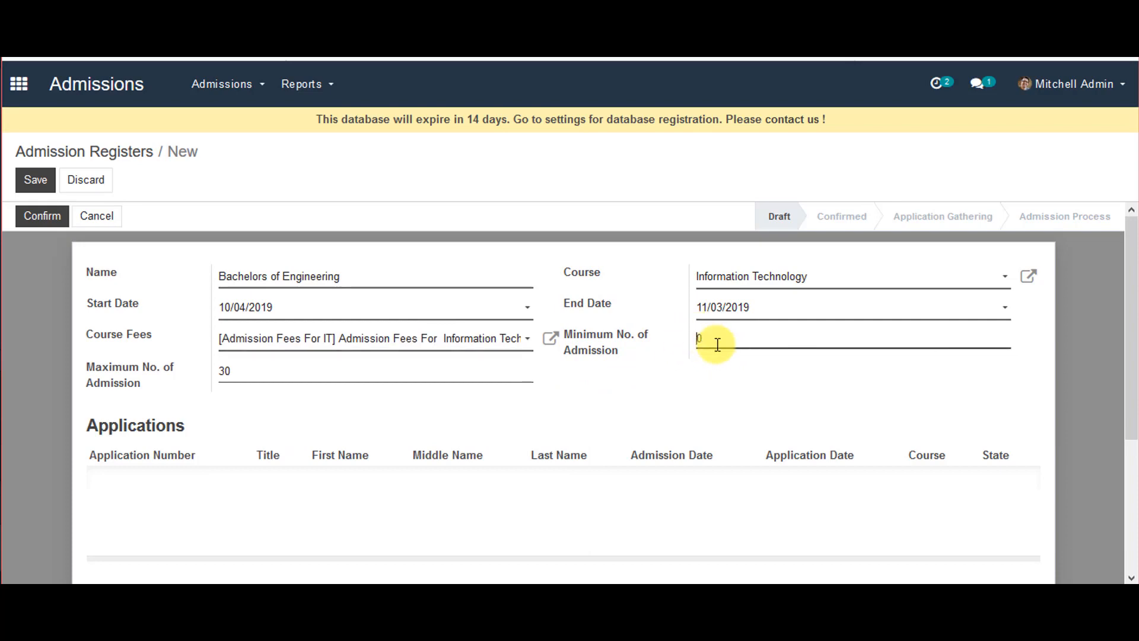
text(15)
Save and confirm the register, start Application Gathering, then return to the apps overview
click(35, 180)
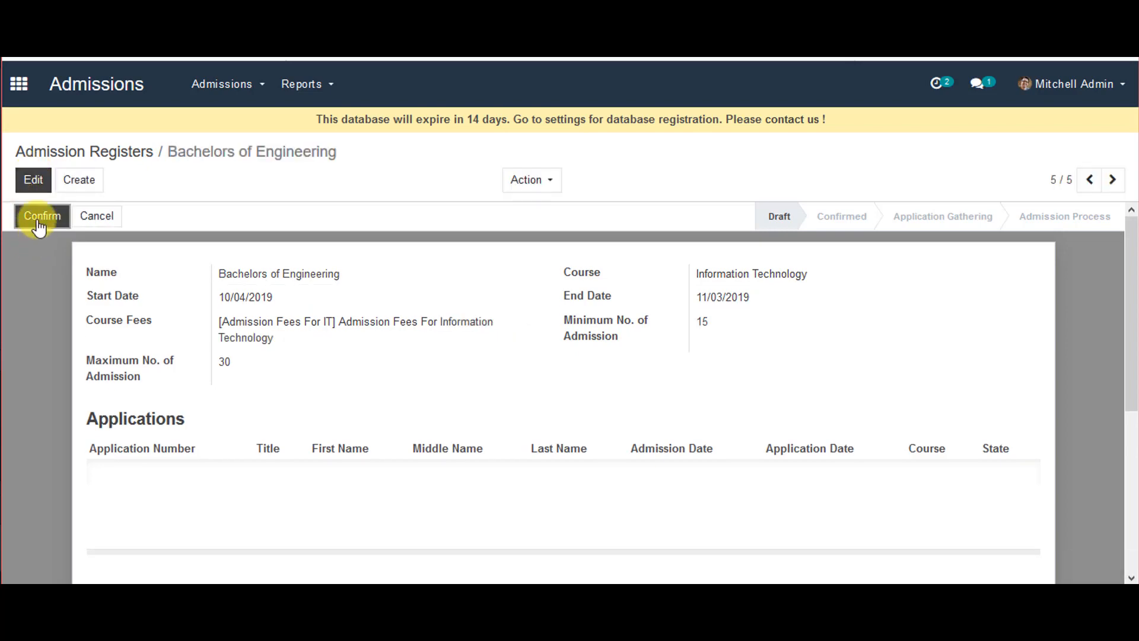
click(40, 217)
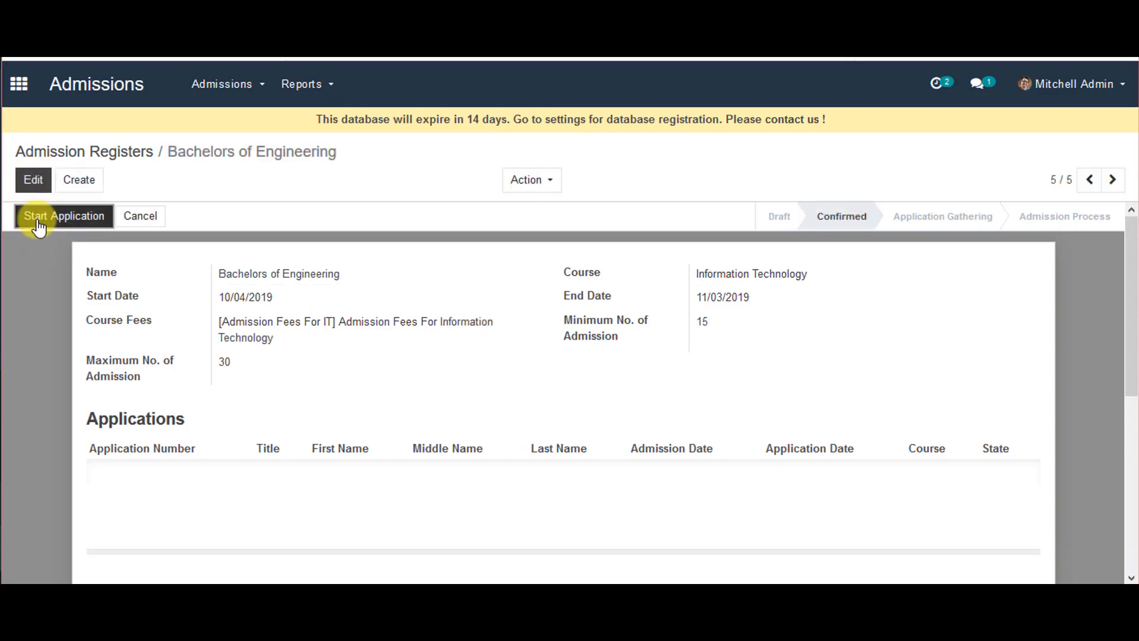
click(39, 226)
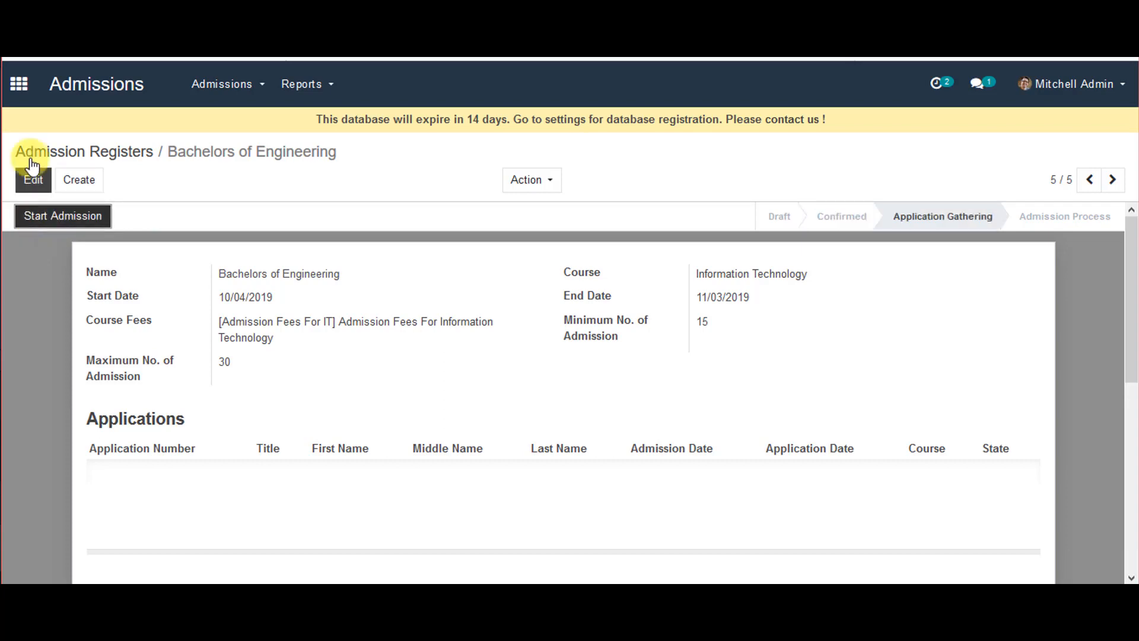
click(22, 89)
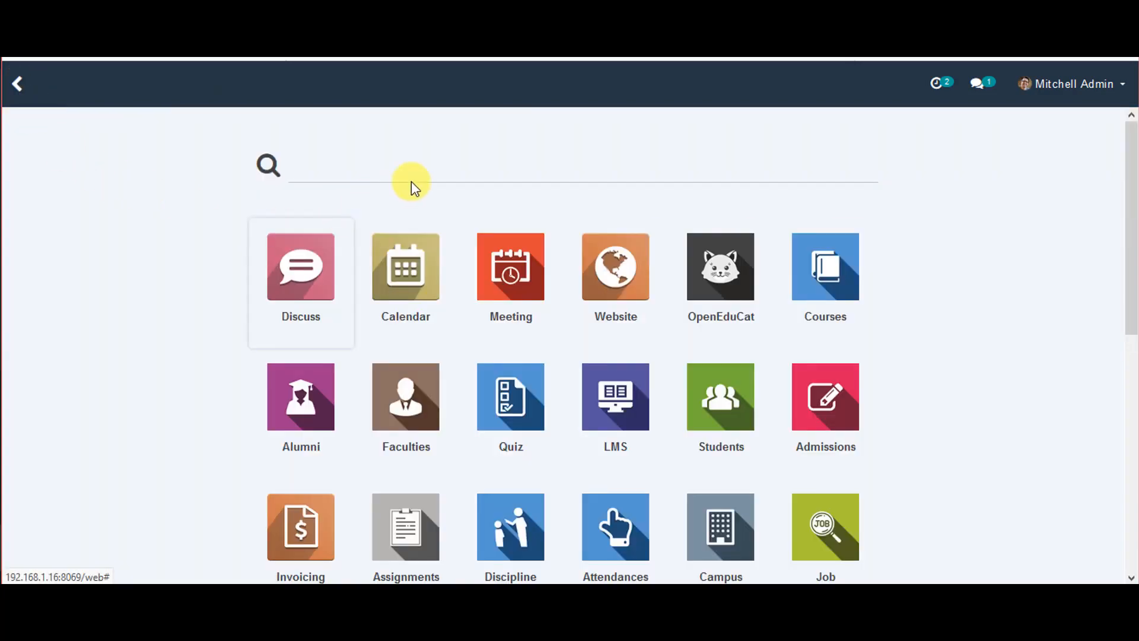
Open the public website from the Website app and go to its Registration page
click(620, 285)
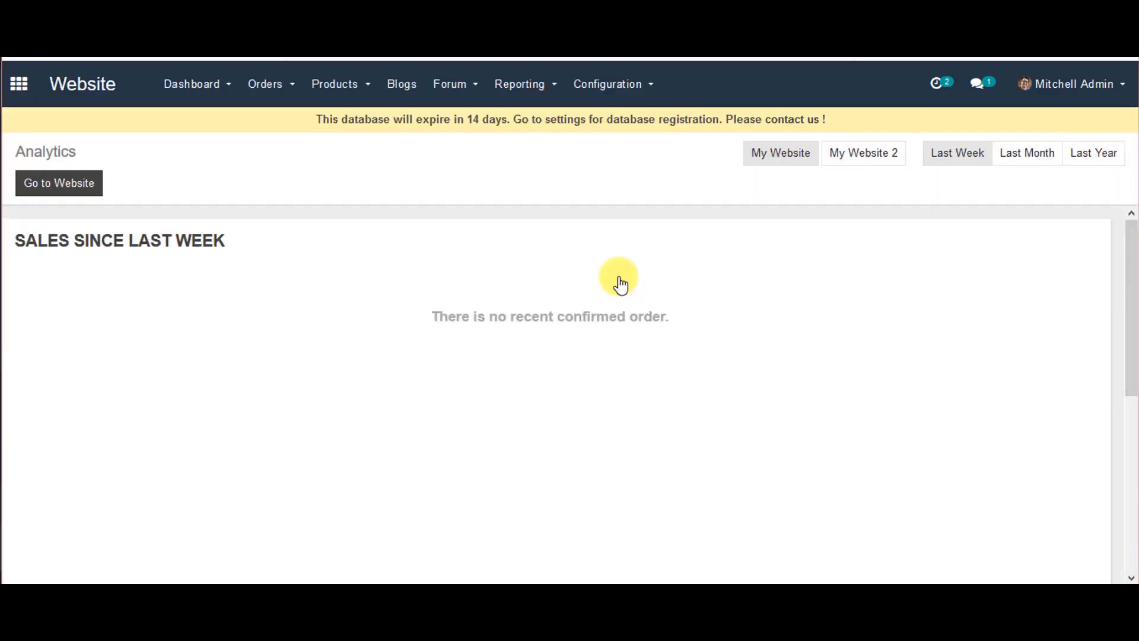
click(74, 188)
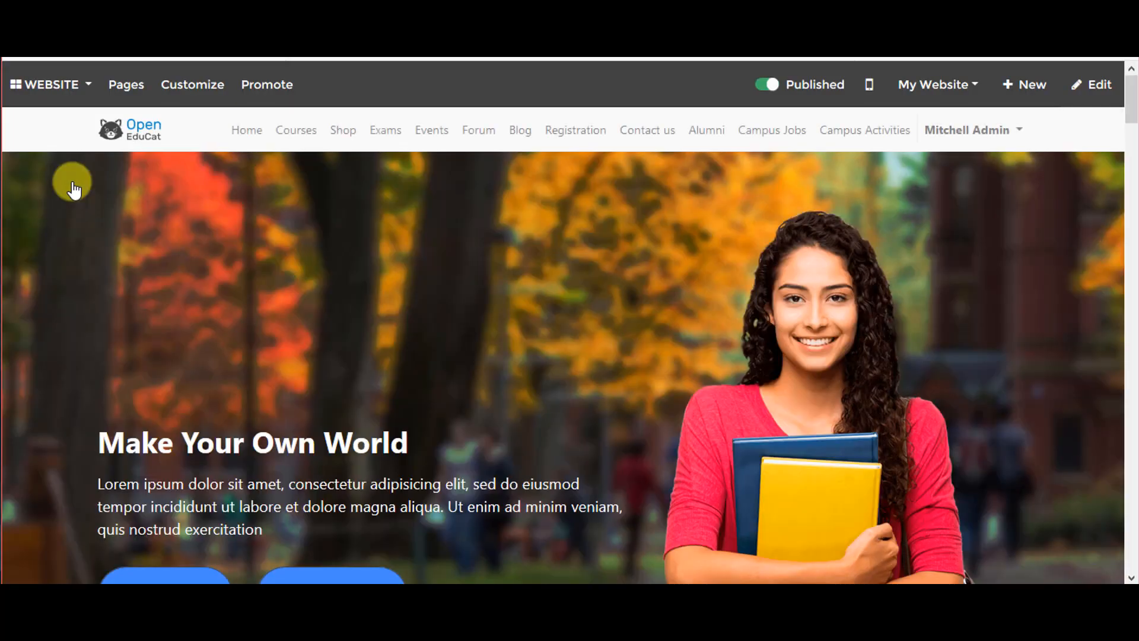
click(578, 130)
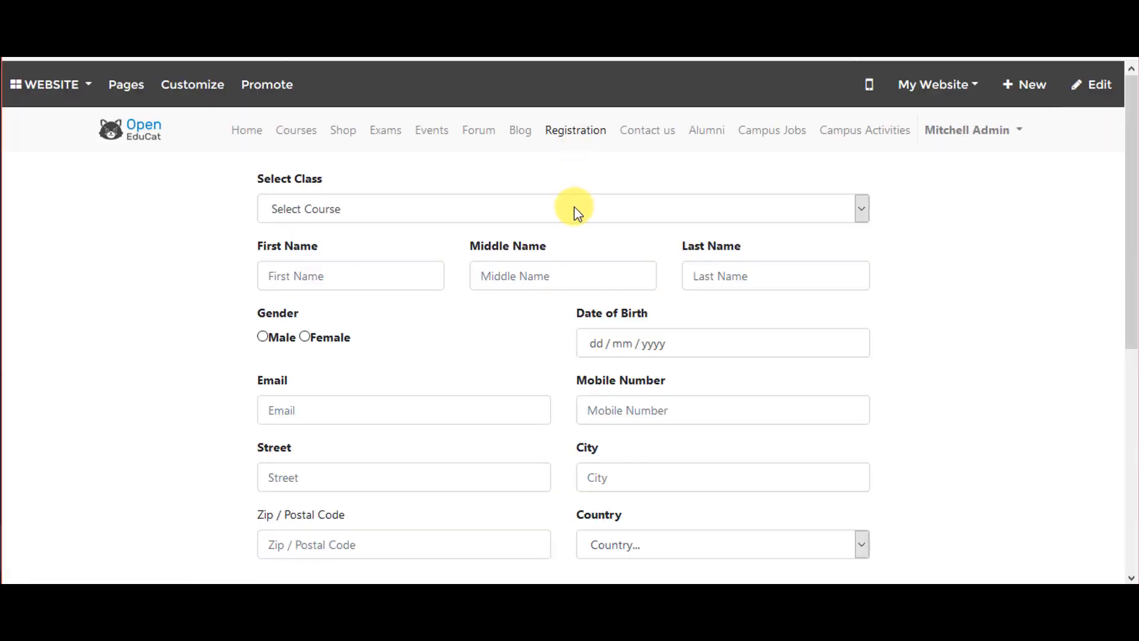
Select Bachelors of Engineering as the class and type the applicant's first and middle names
click(575, 212)
click(564, 250)
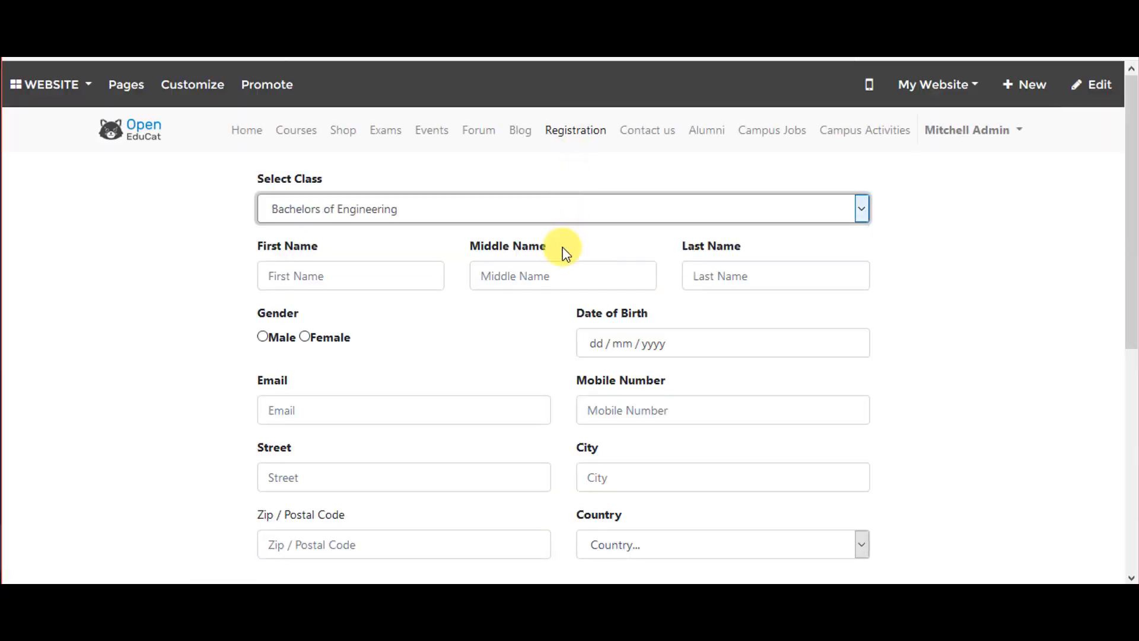
click(389, 277)
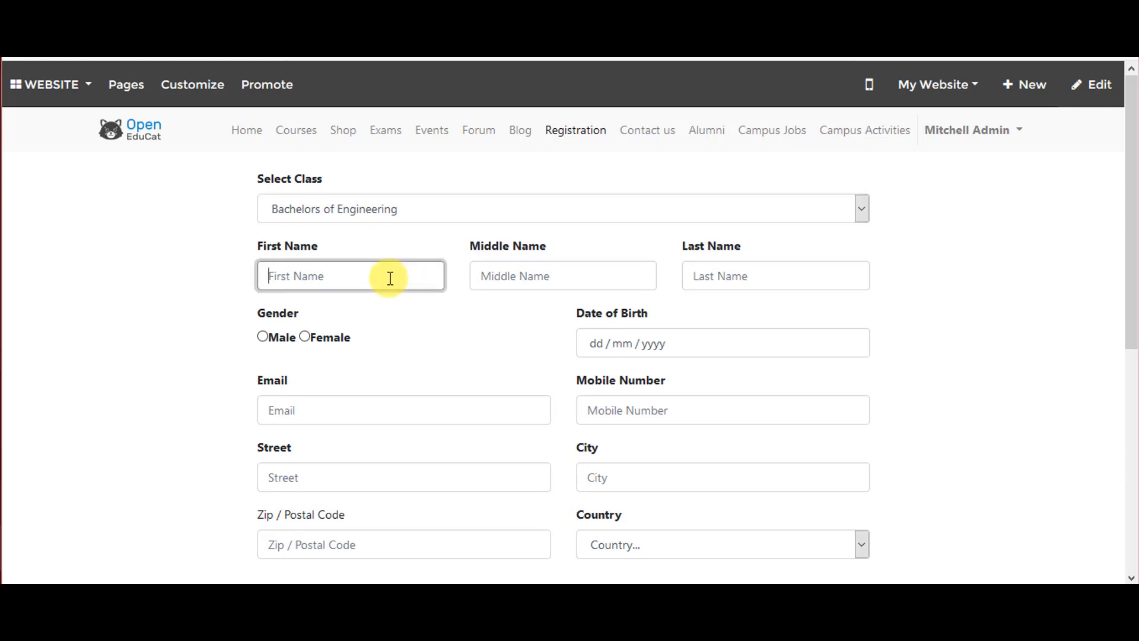
key(Tab)
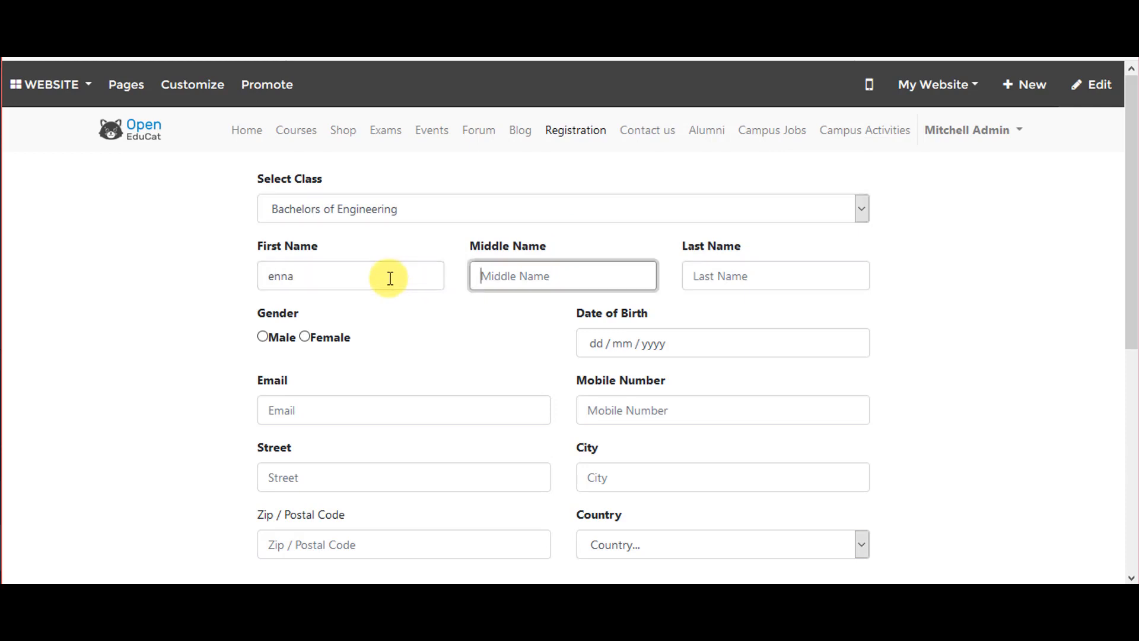
text(a)
key(Tab)
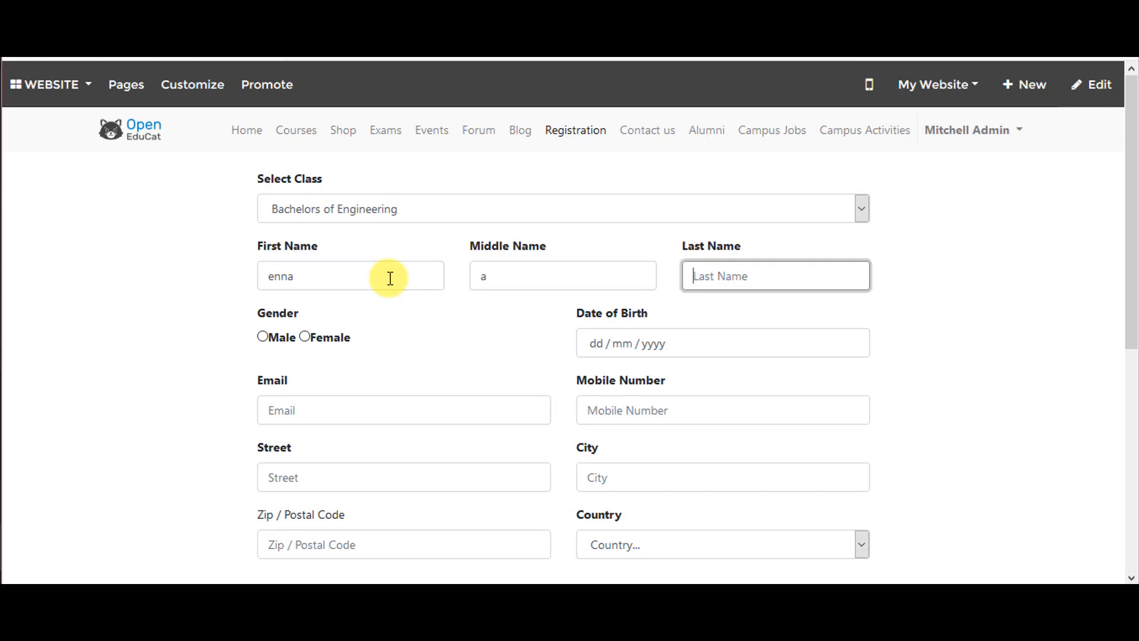
Capitalise the first and middle name initials and enter the applicant's last name
click(270, 285)
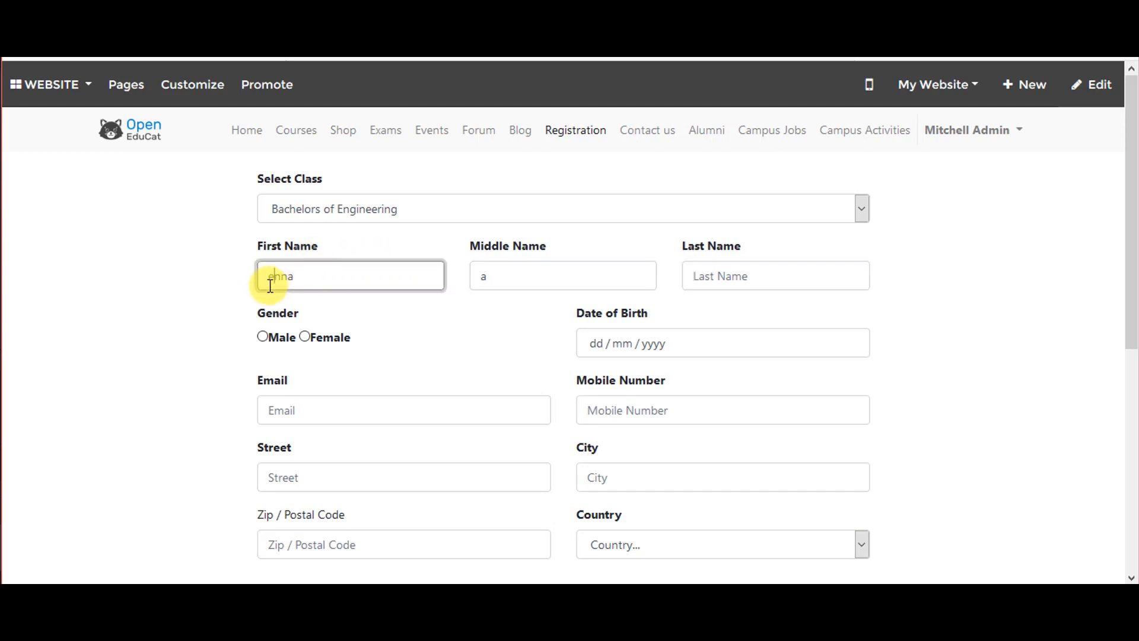
key(BackSpace)
text(E)
click(499, 280)
key(BackSpace)
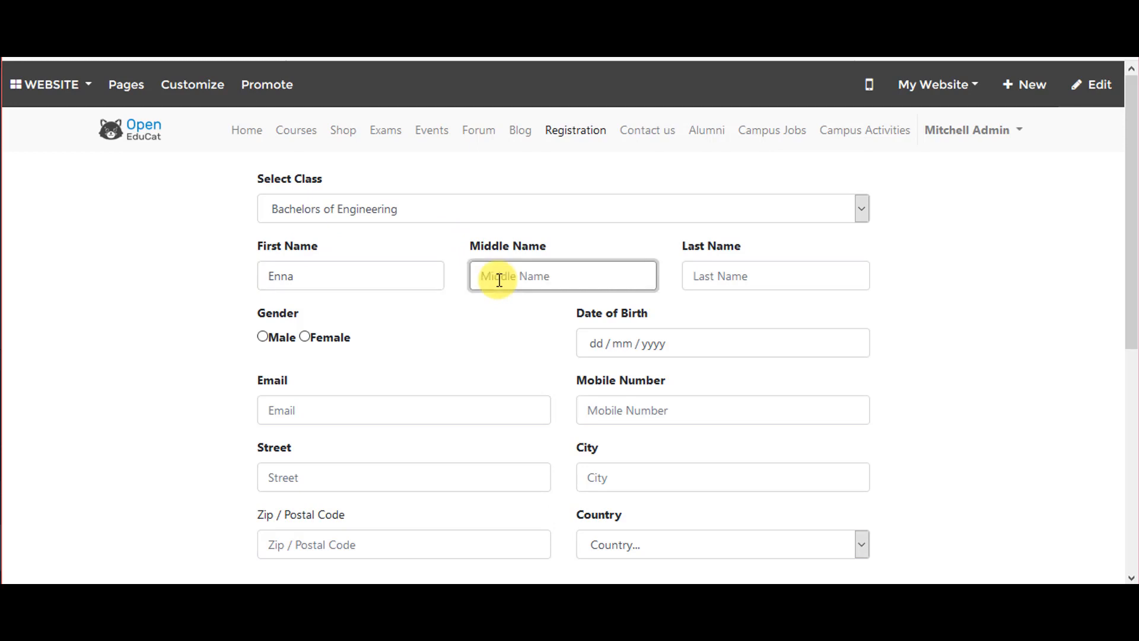
text(A)
click(784, 267)
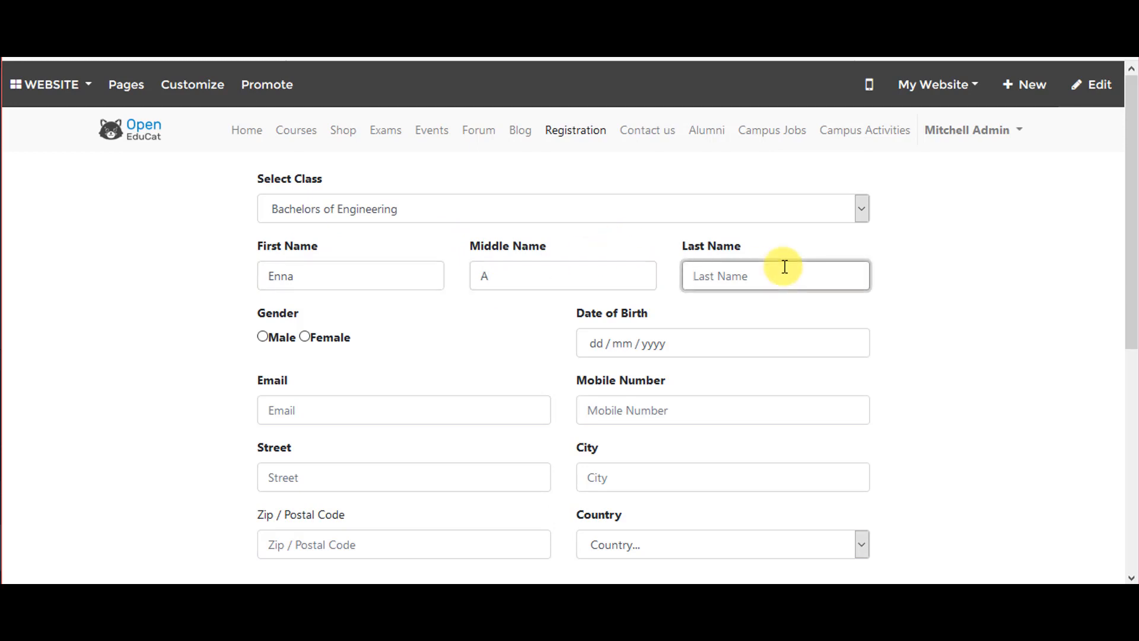
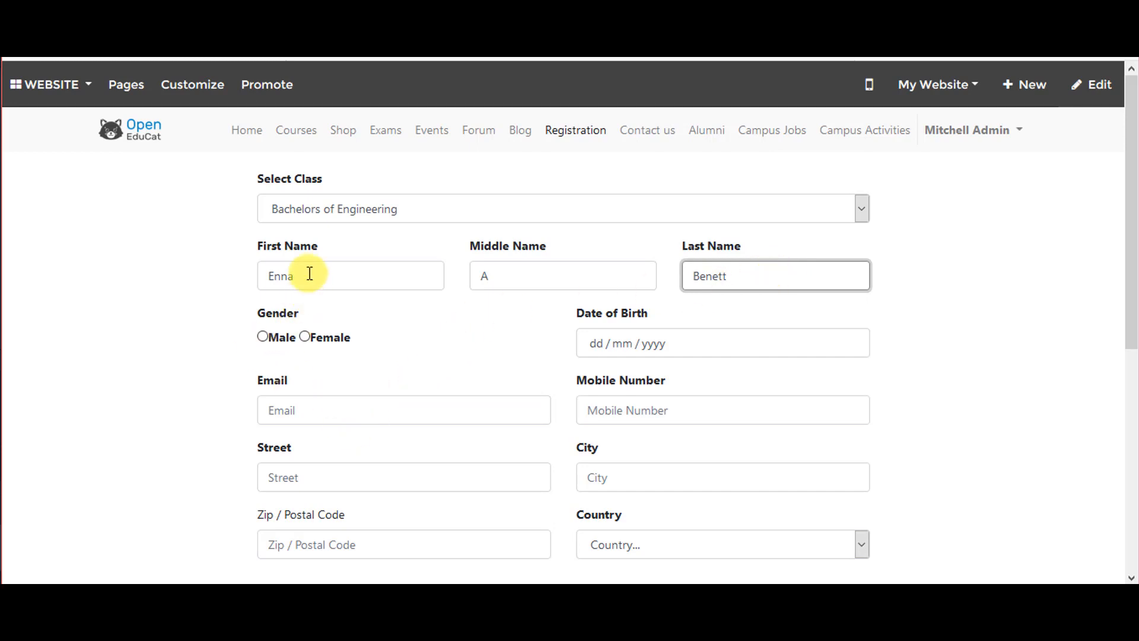
click(305, 336)
click(680, 347)
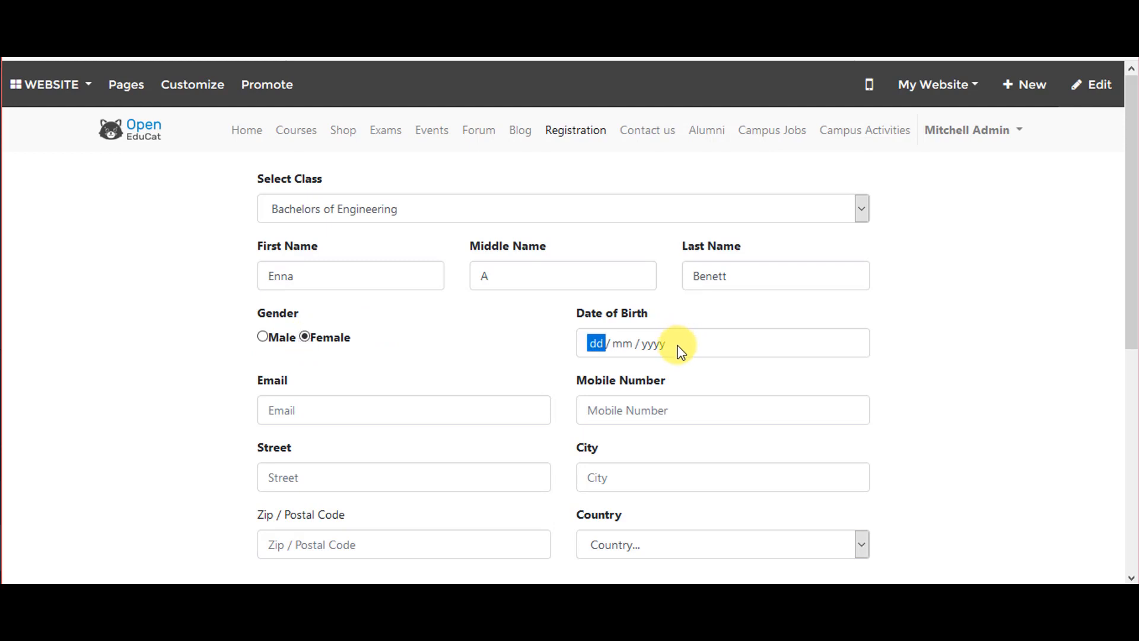
text(06 / )
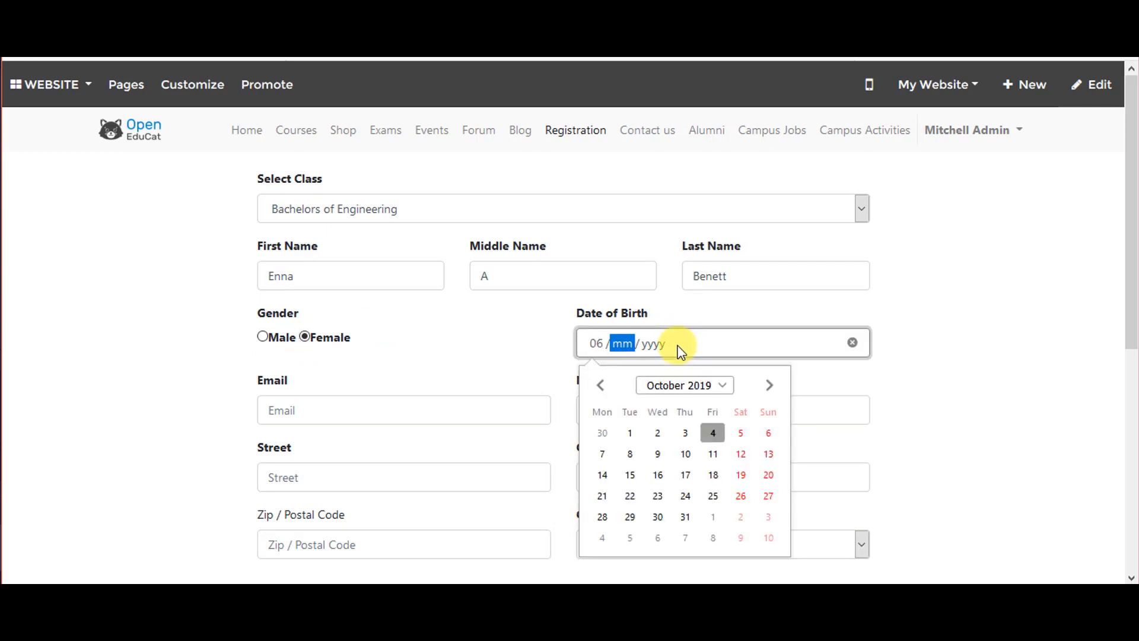
text(06 / )
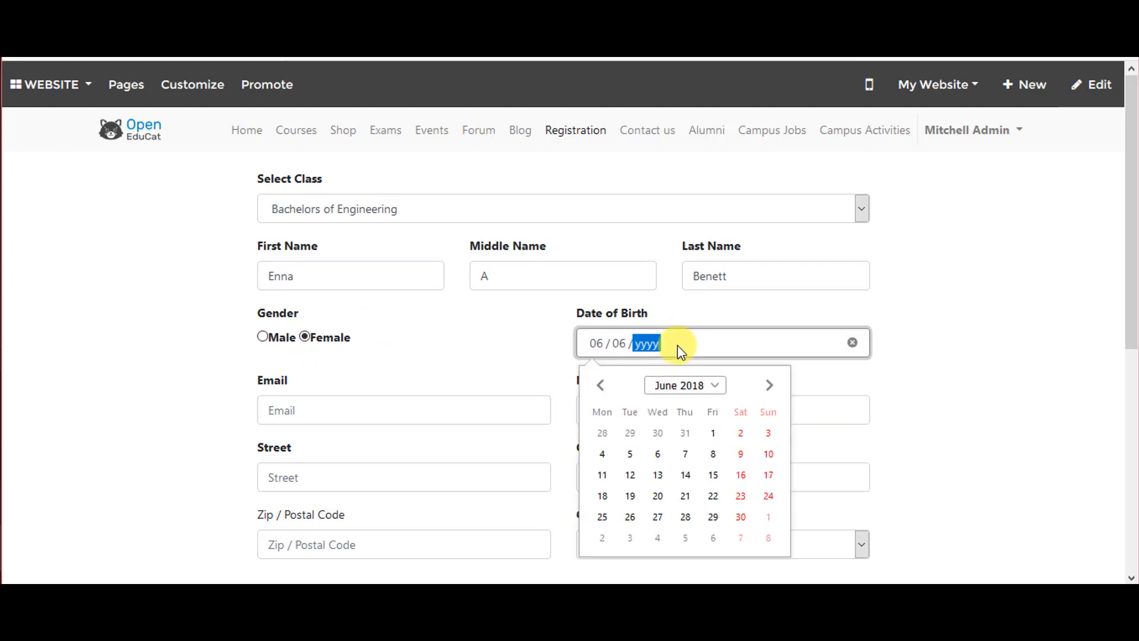
text(1996)
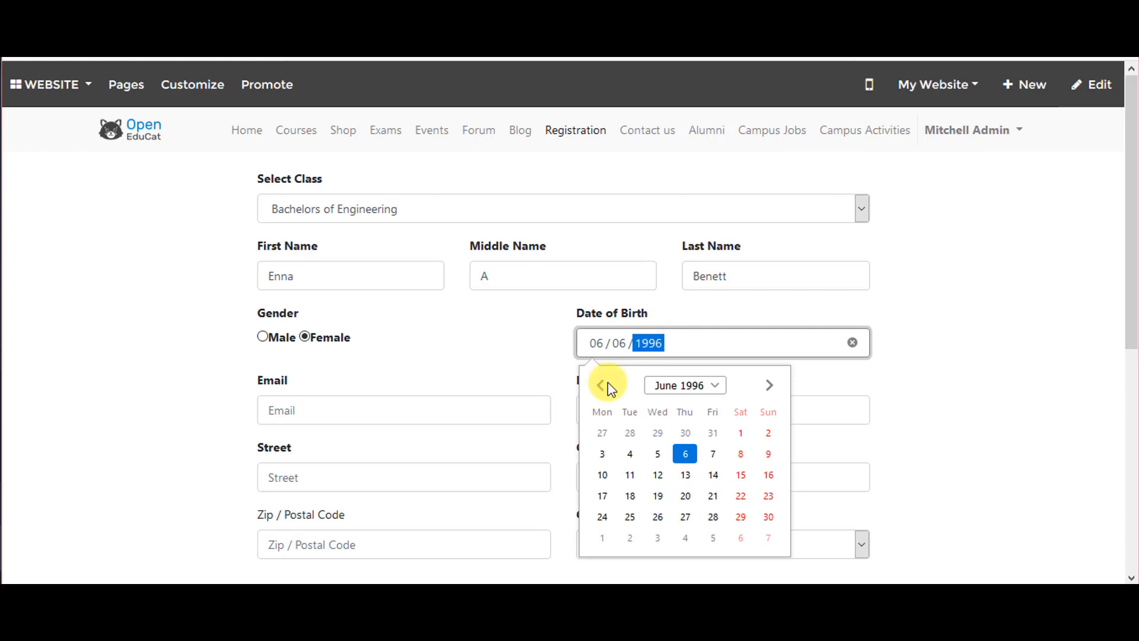
click(527, 398)
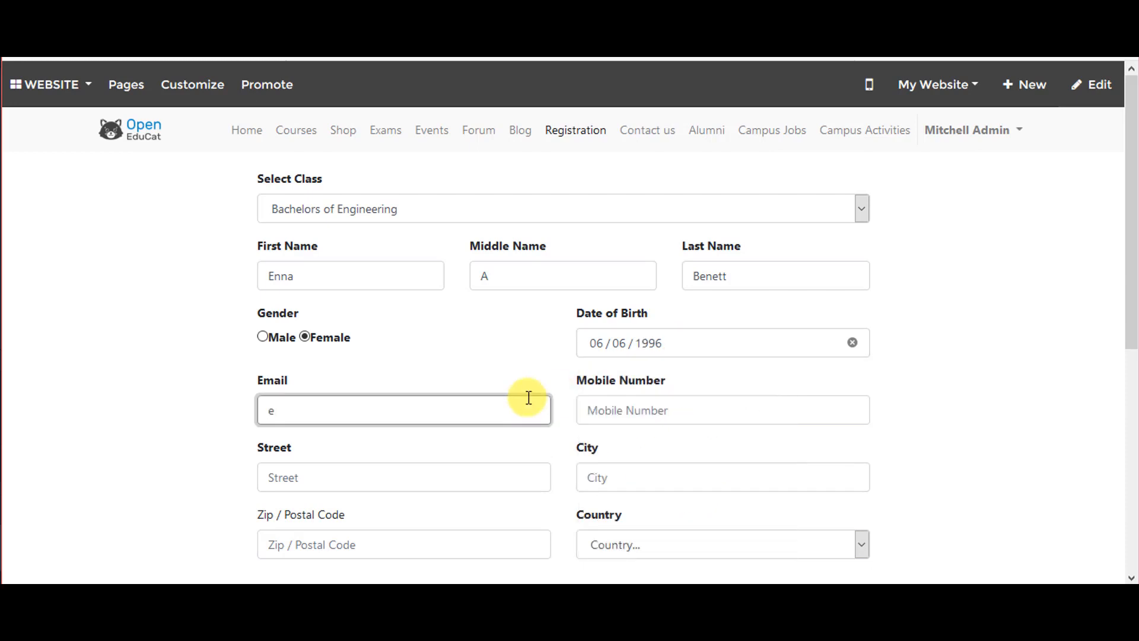
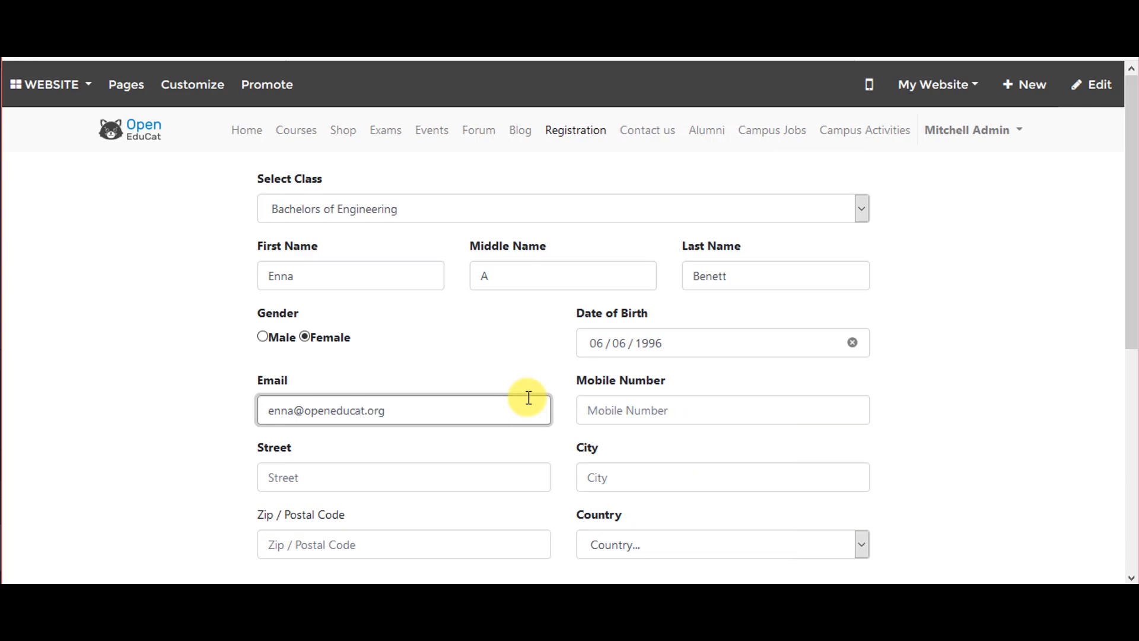
click(729, 404)
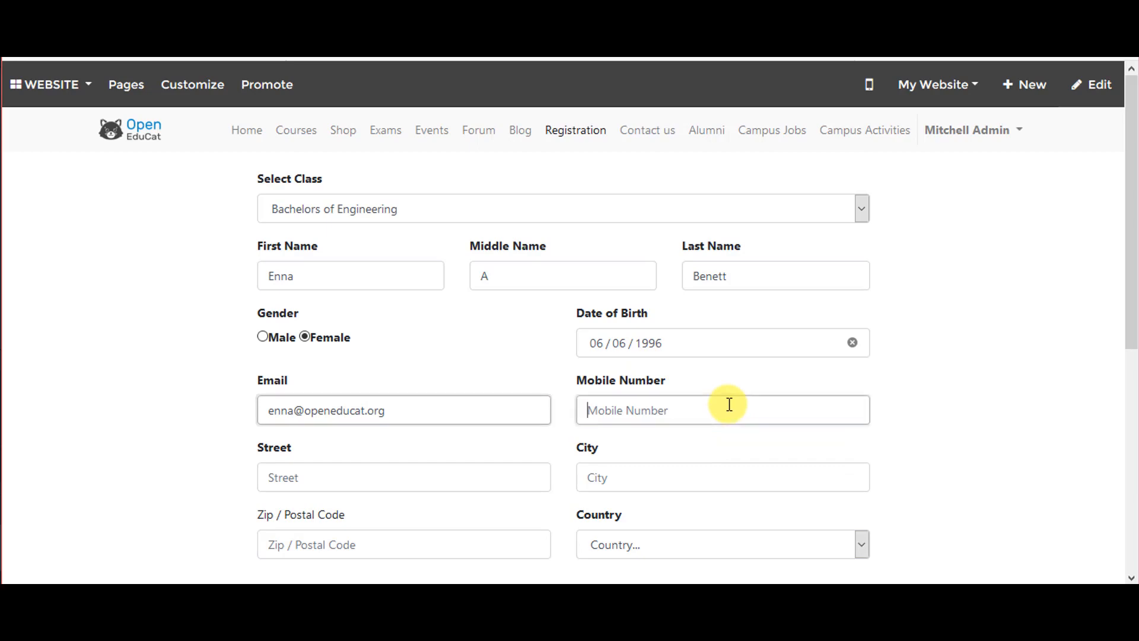
text(123)
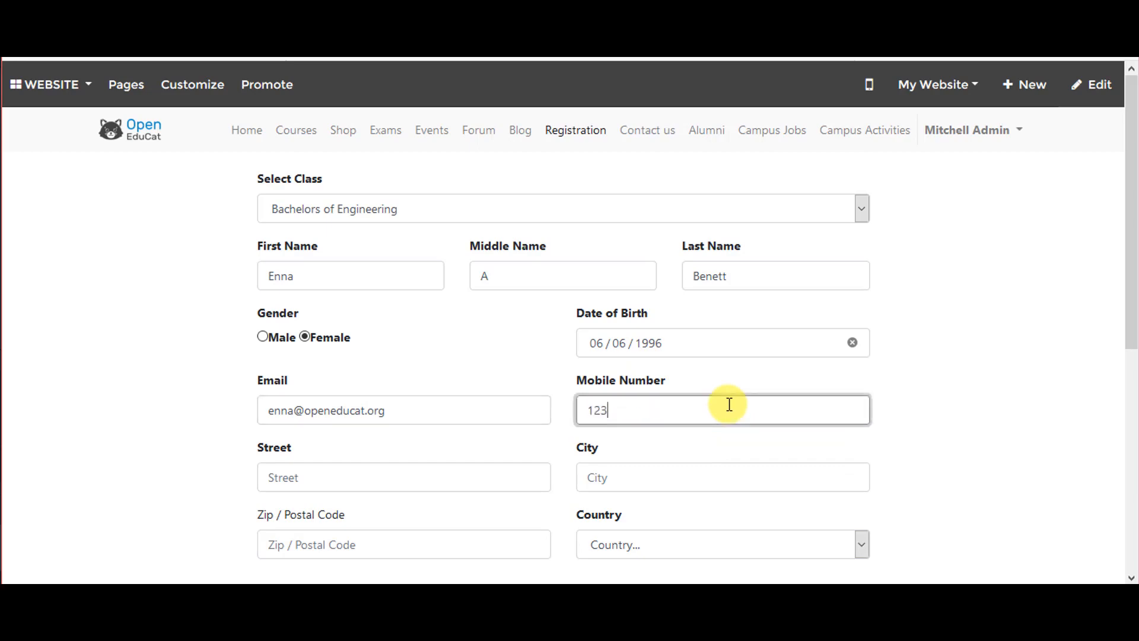
text(467889)
Enter the applicant's street, city and postal code
click(421, 468)
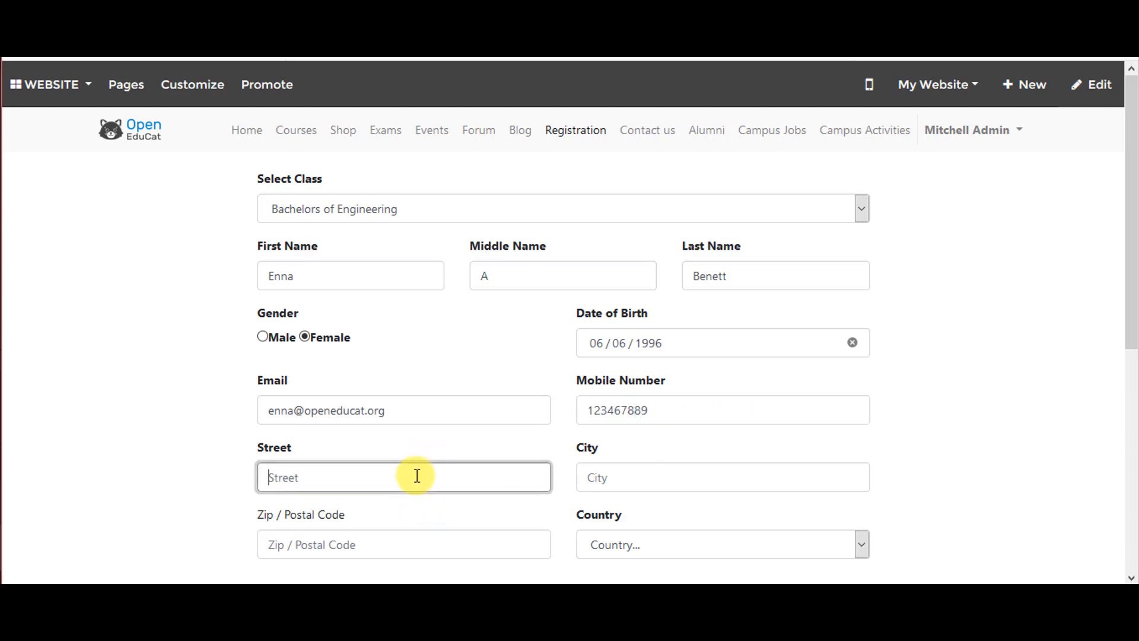
text(hight st)
click(744, 487)
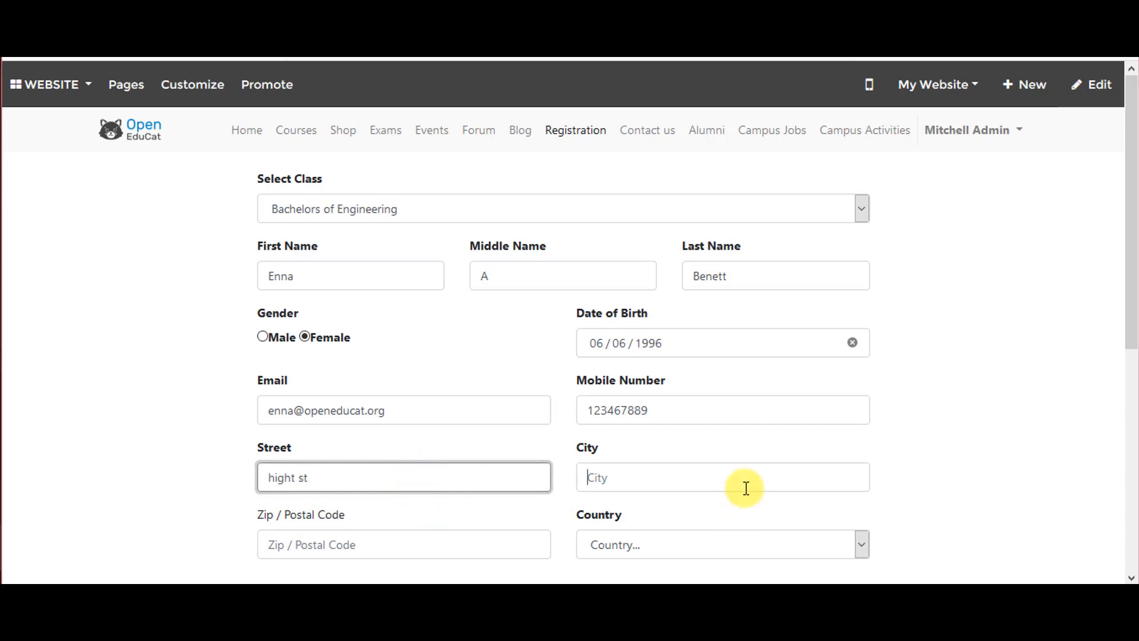
text(toronto)
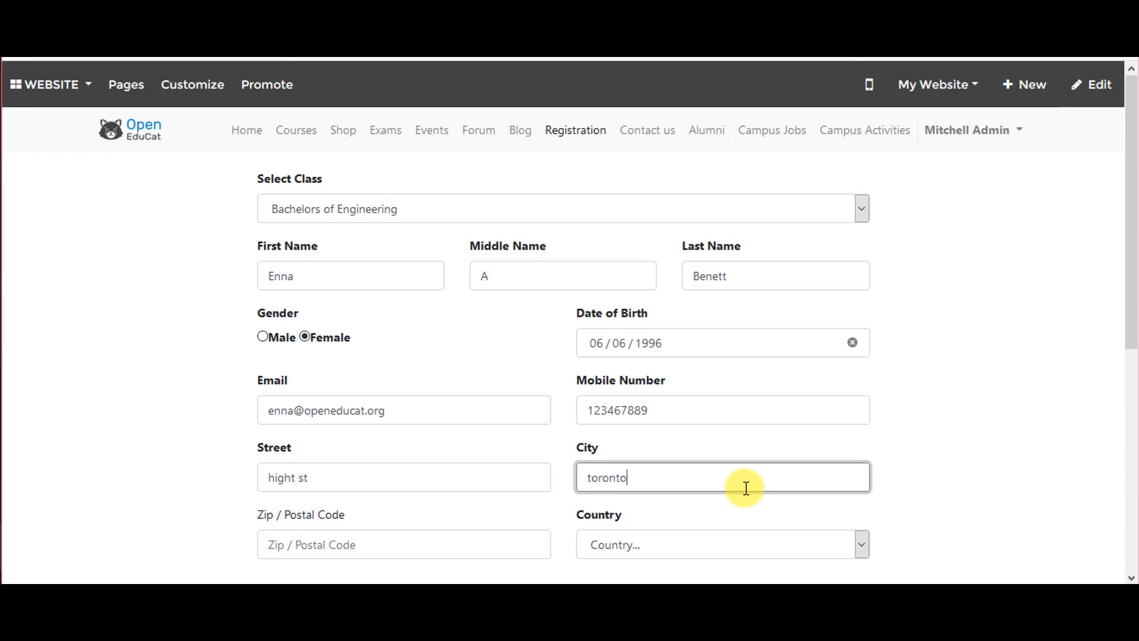
click(390, 546)
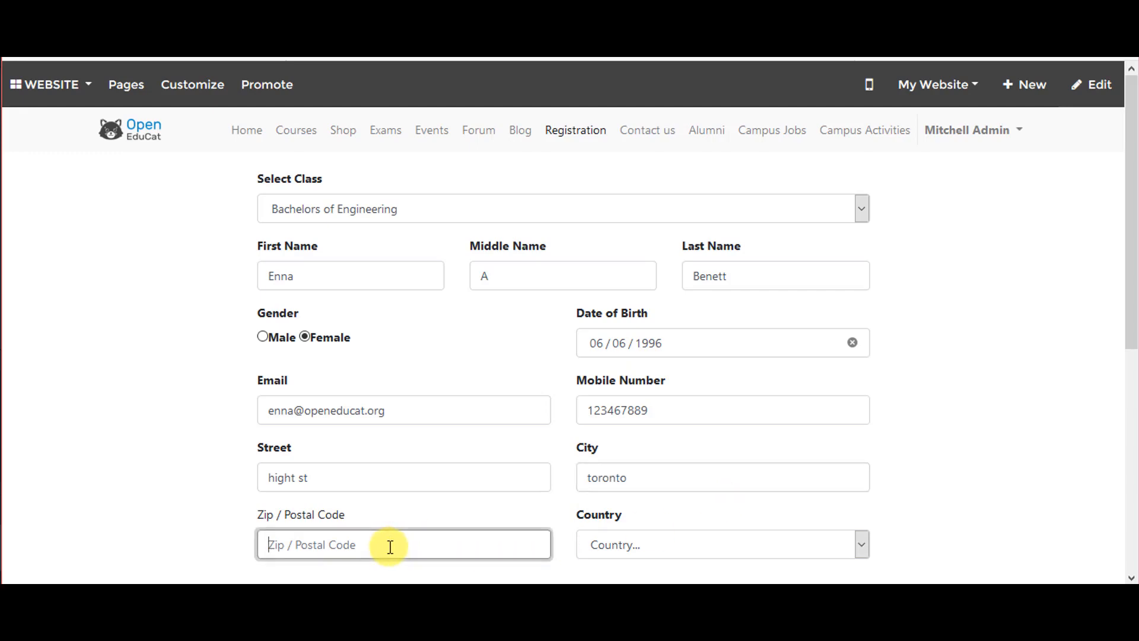
text(12345678)
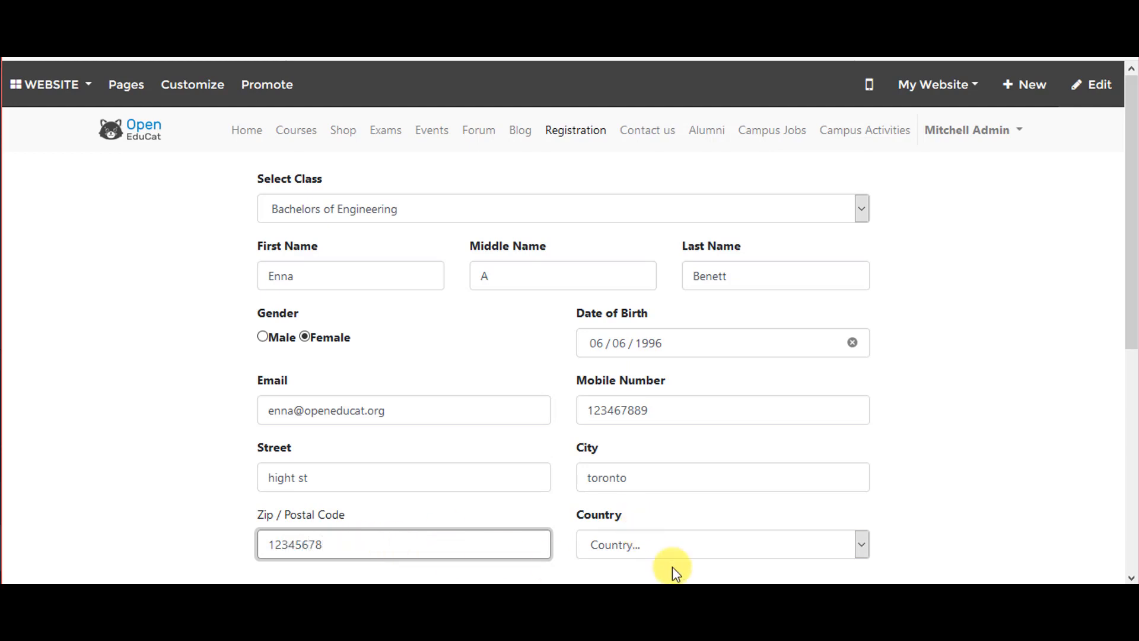
Select Canada as the applicant's country
click(683, 544)
scroll(716, 428, down, 5)
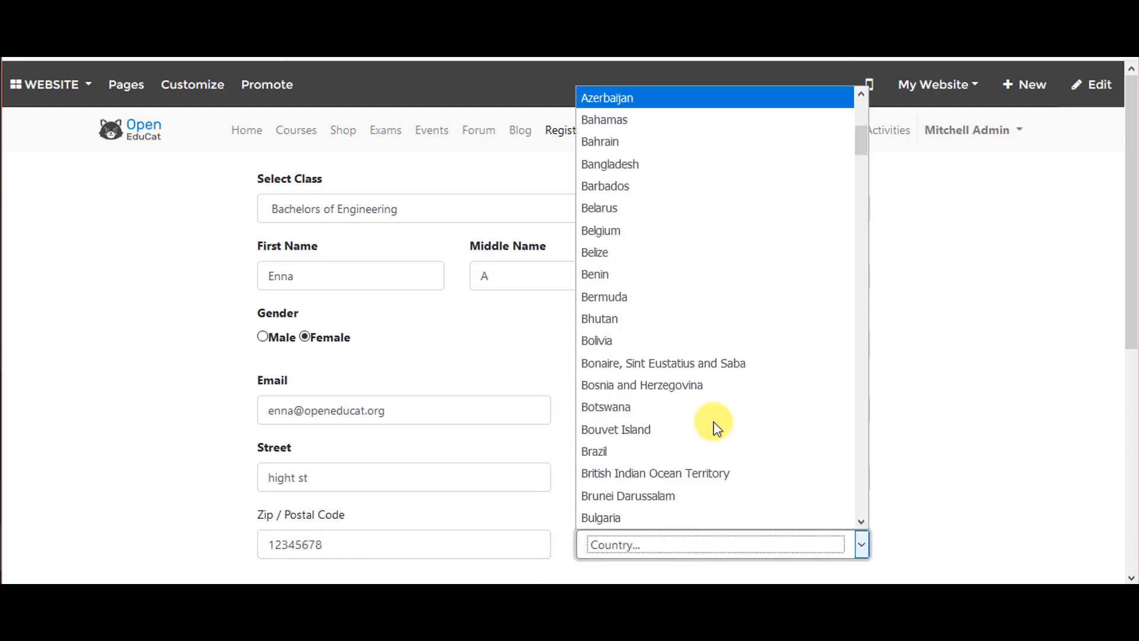
scroll(715, 427, down, 4)
scroll(673, 445, down, 1)
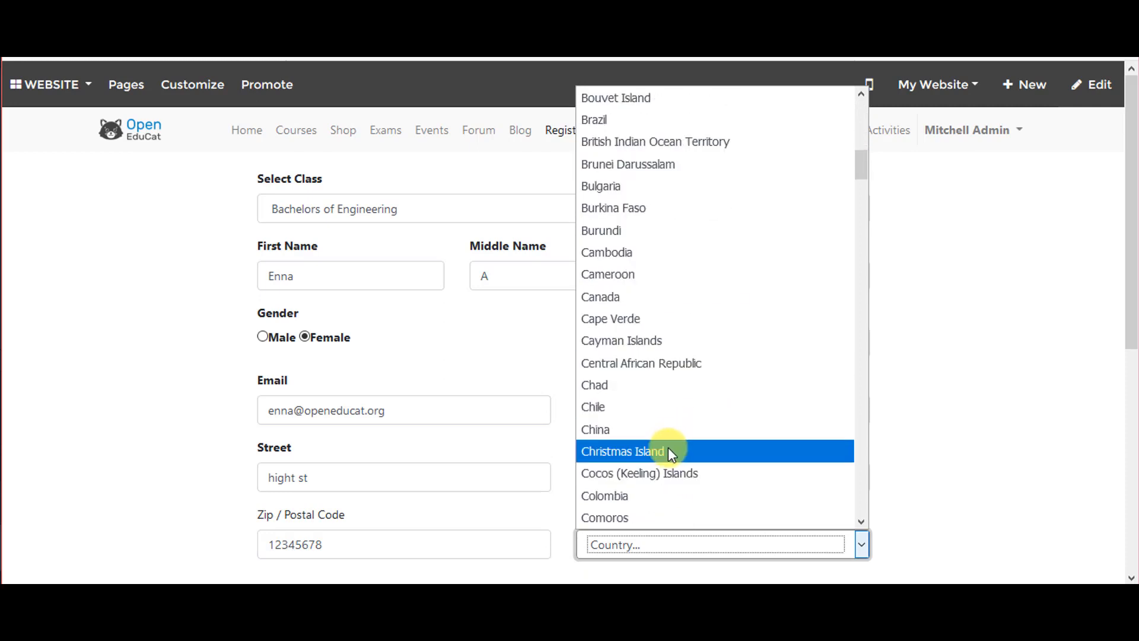
scroll(681, 428, down, 2)
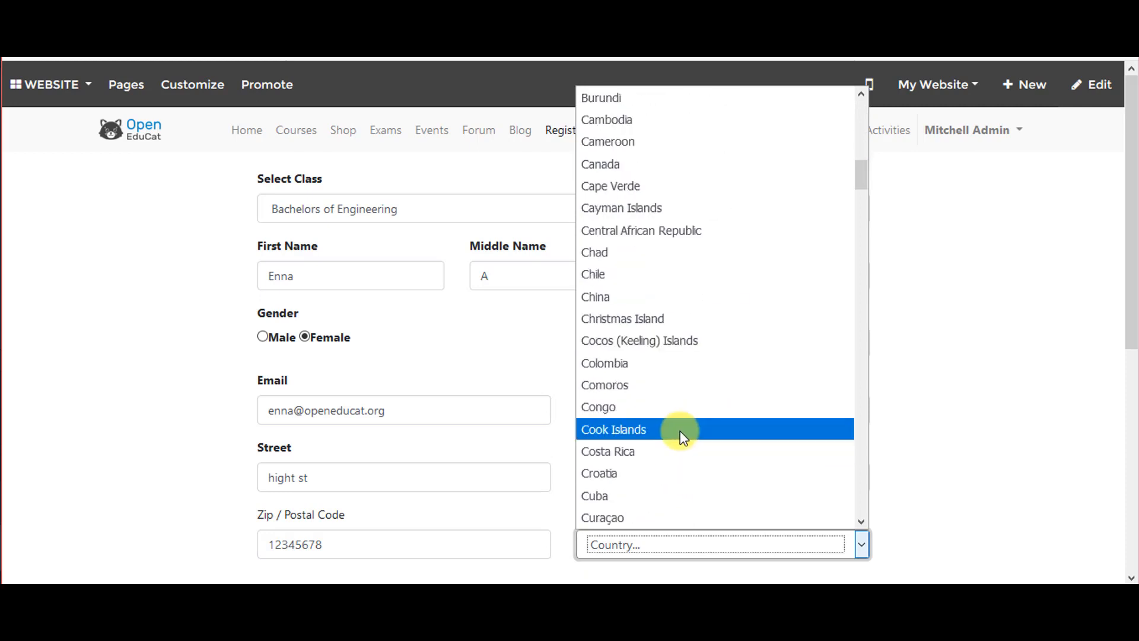
scroll(684, 279, up, 1)
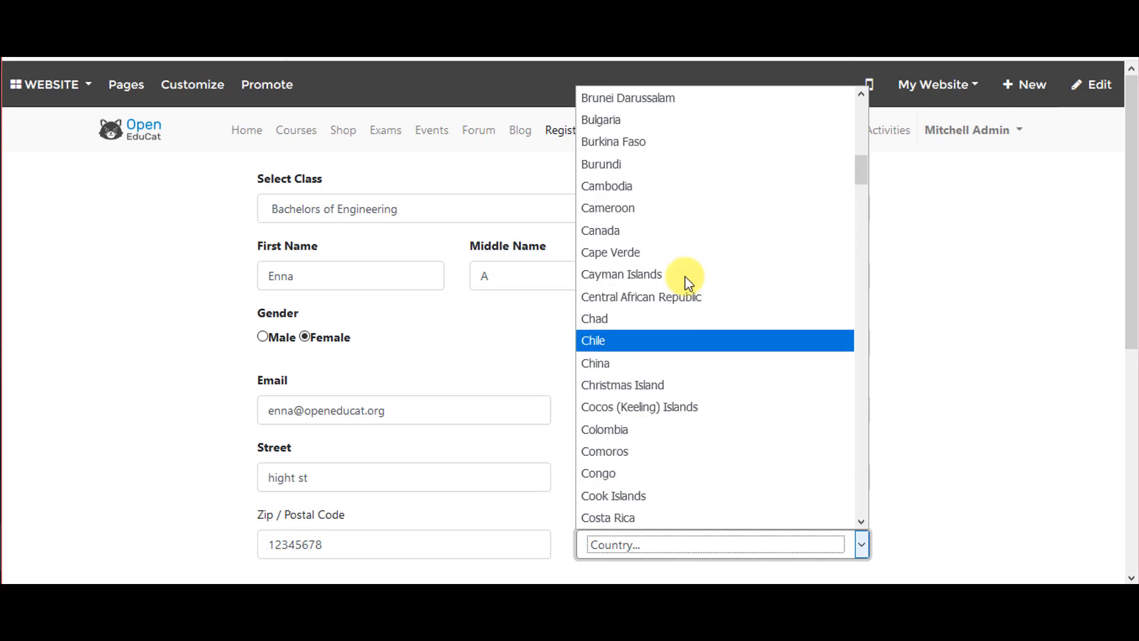
click(666, 230)
scroll(899, 319, down, 3)
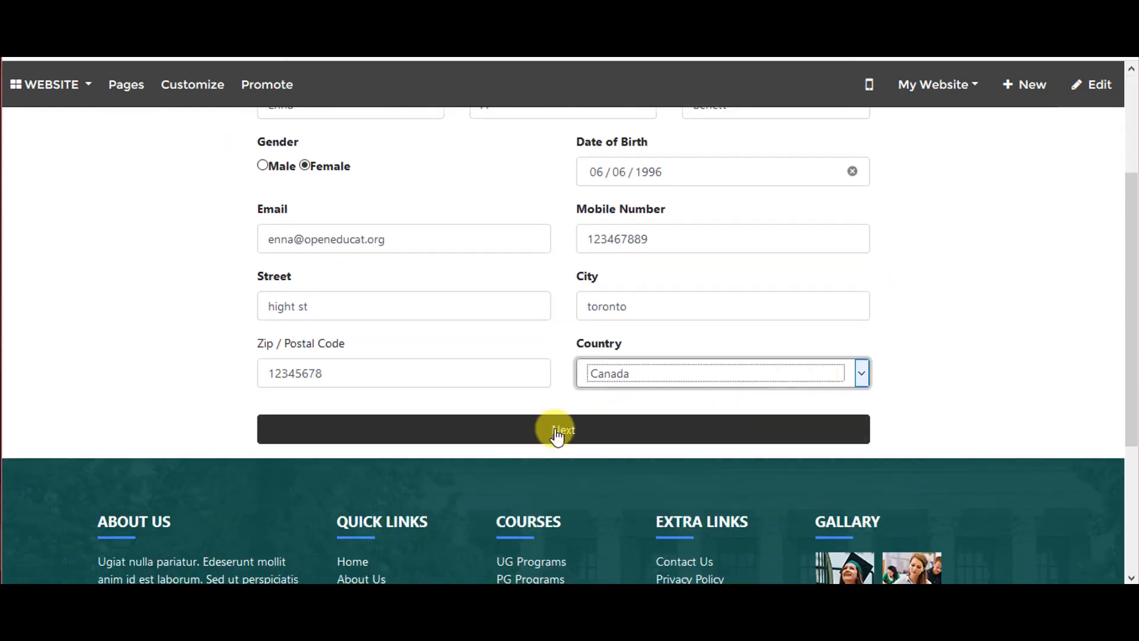
Submit the completed registration form with Next
click(555, 430)
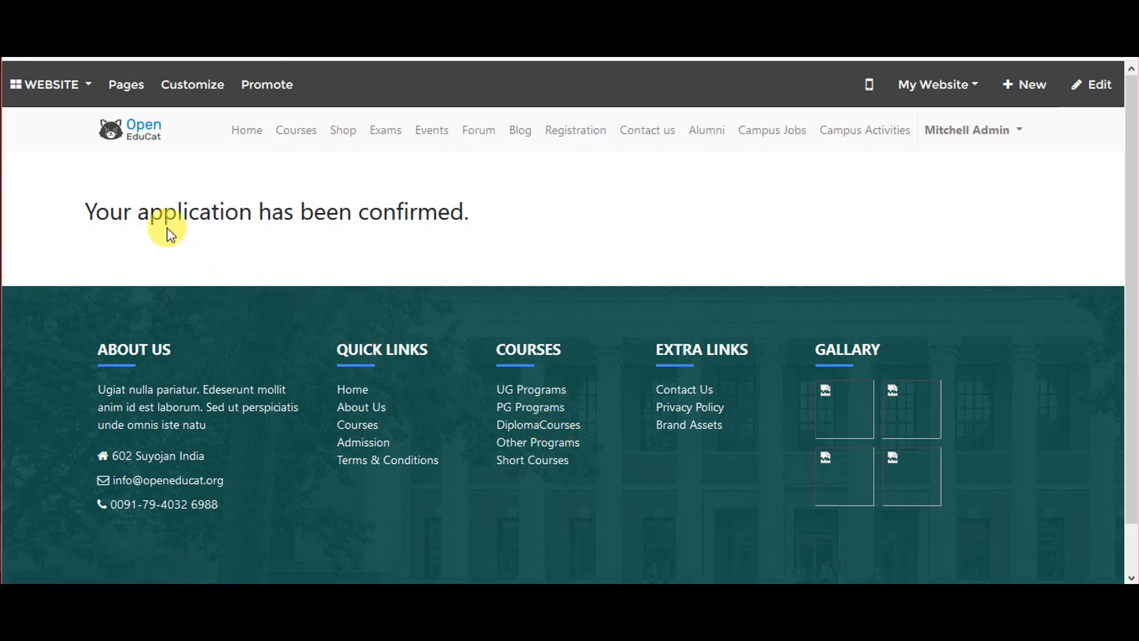
Return to the back office and open the Bachelors of Engineering register in Admissions
click(40, 100)
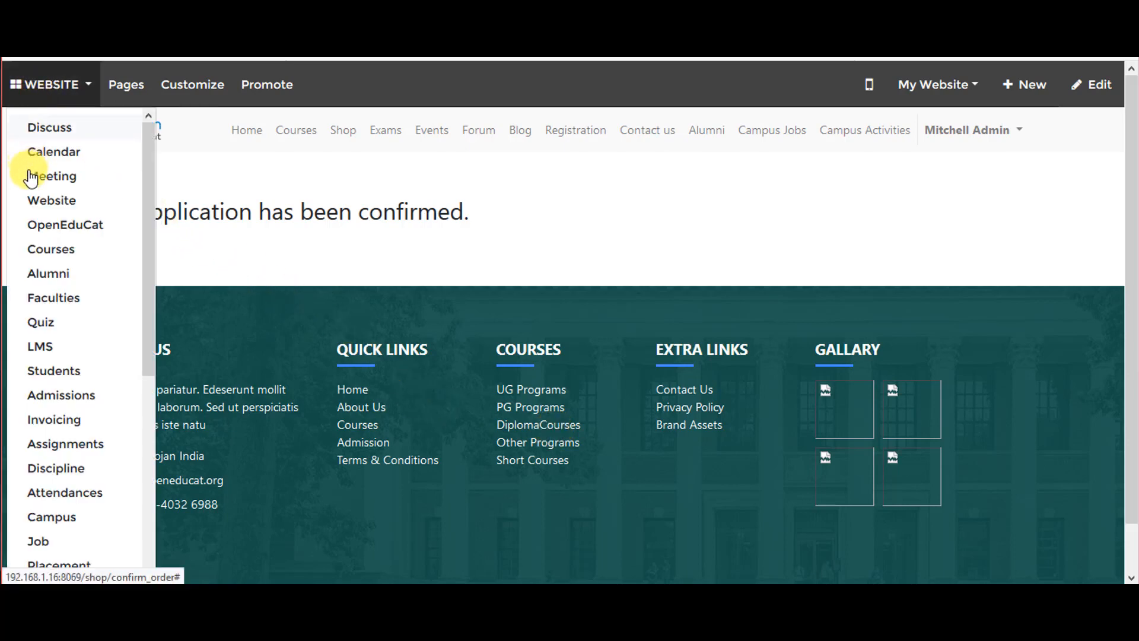
click(27, 236)
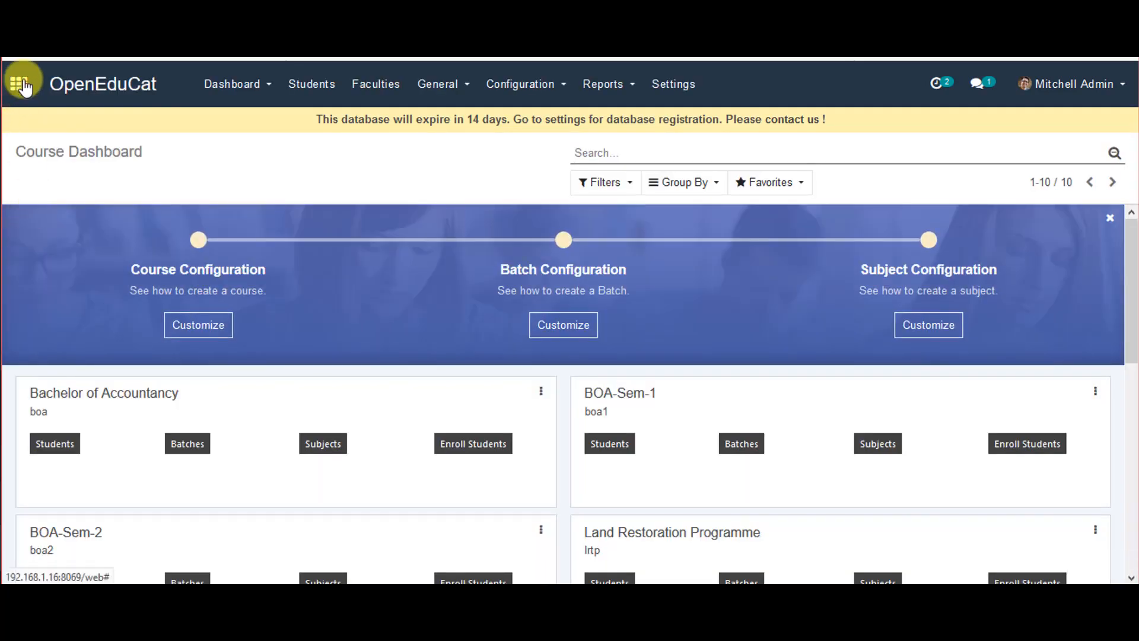
click(19, 90)
click(845, 416)
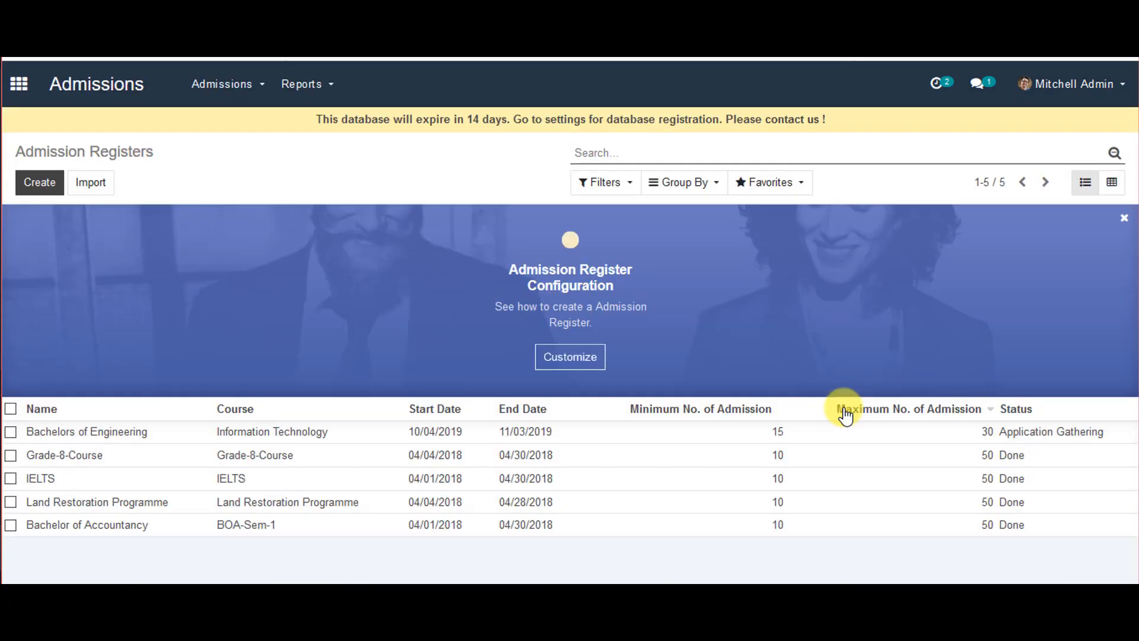
click(10, 432)
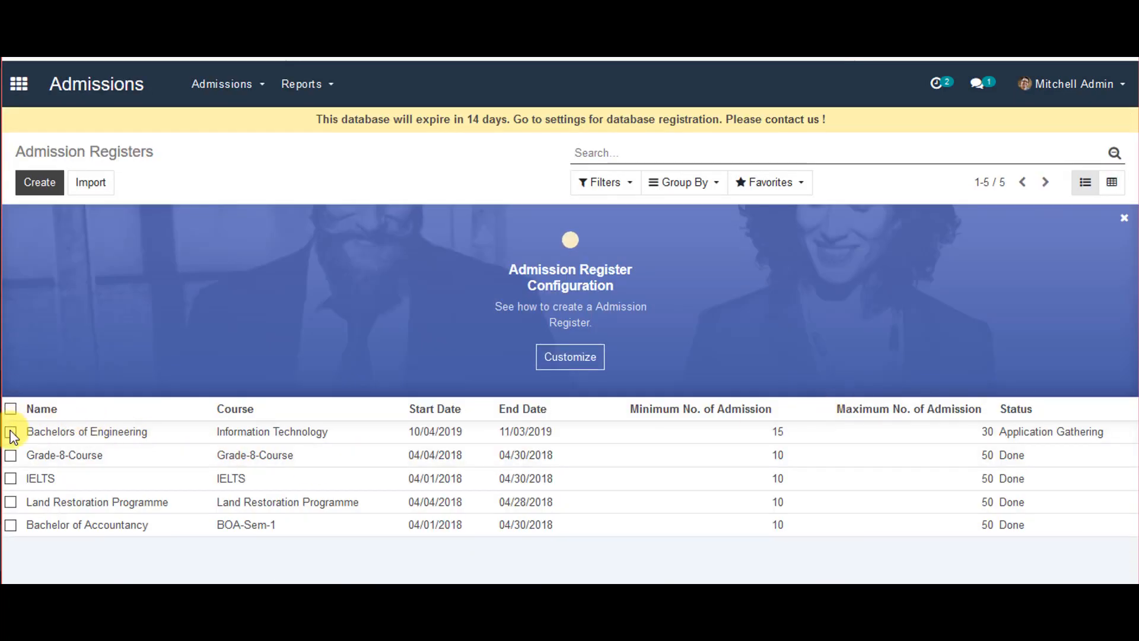
click(60, 432)
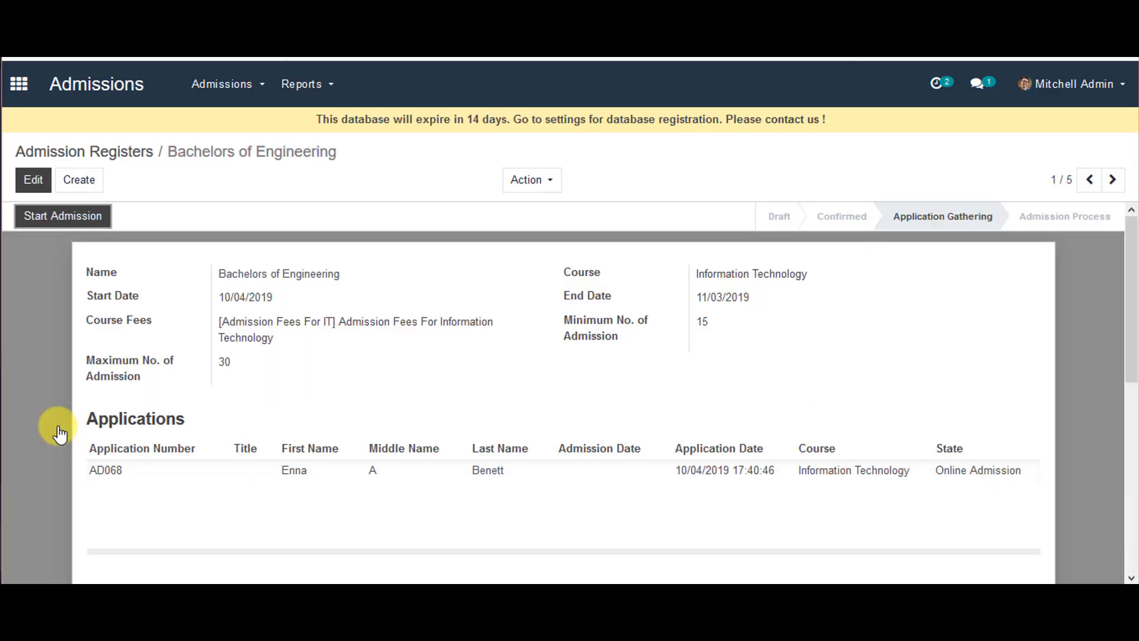